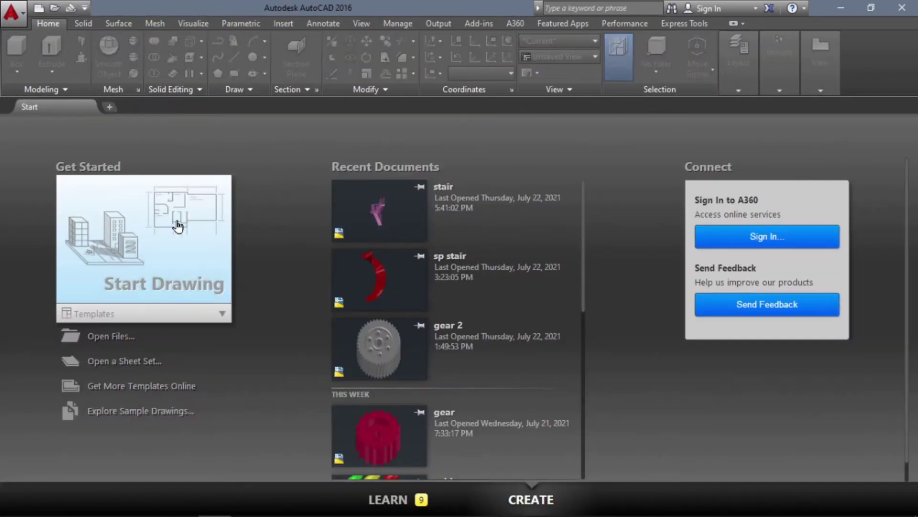
- Start a new drawing and use the 3D Modeling workspace
click(177, 227)
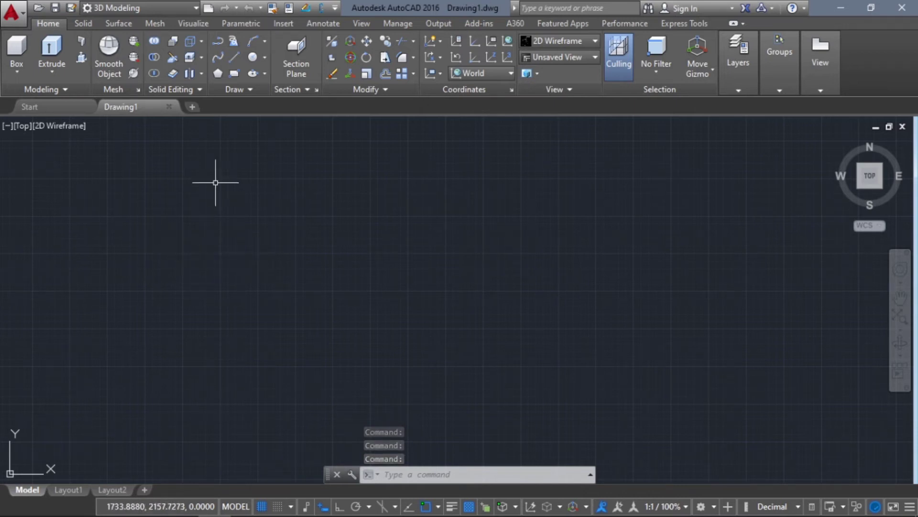
click(190, 8)
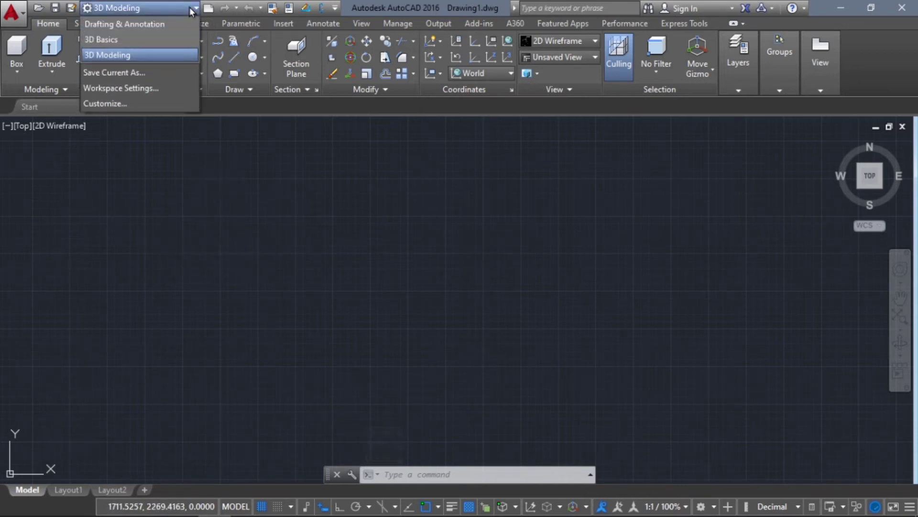
click(165, 61)
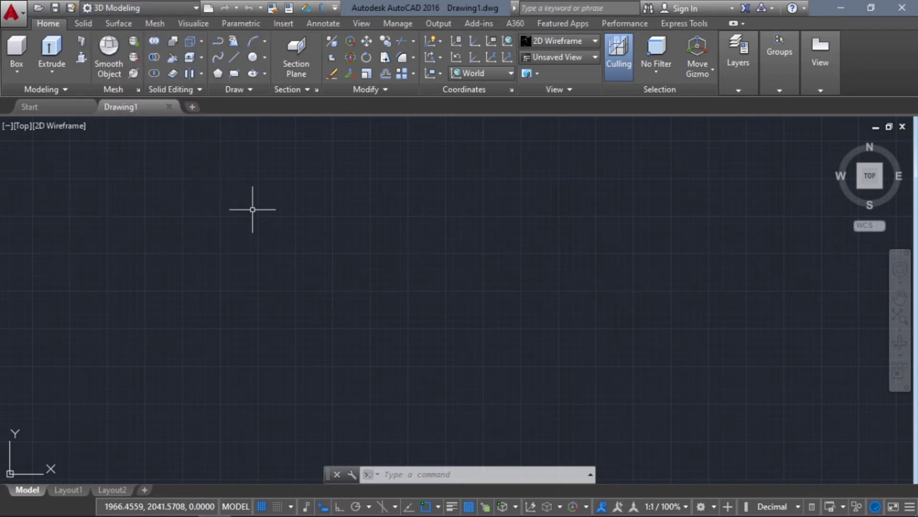
- Set the drawing units to decimal length with precision 0 and millimeters, and turn off the grid display
key(Return)
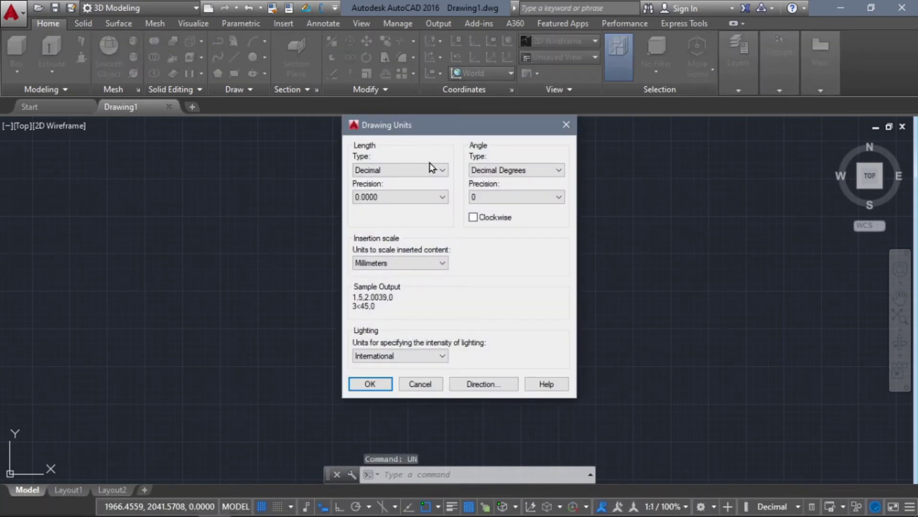
click(433, 169)
click(436, 170)
click(433, 197)
click(429, 209)
click(431, 263)
click(430, 264)
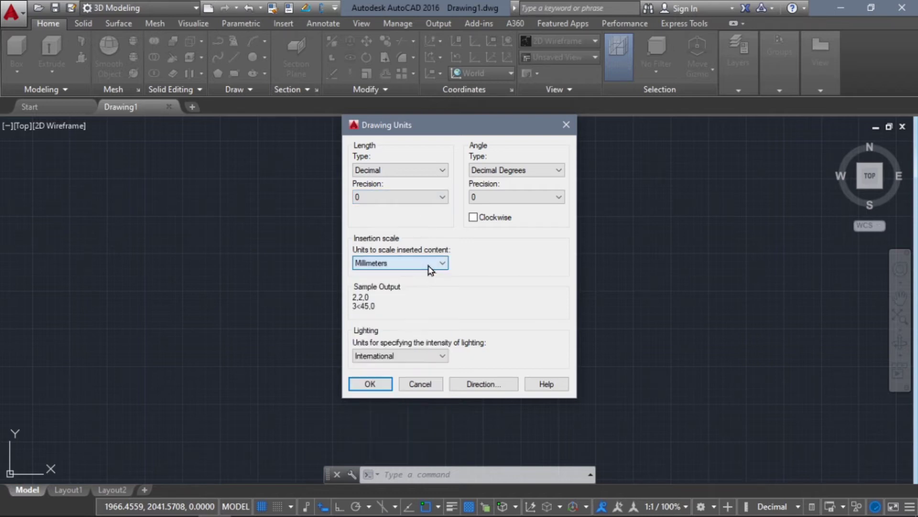
click(370, 384)
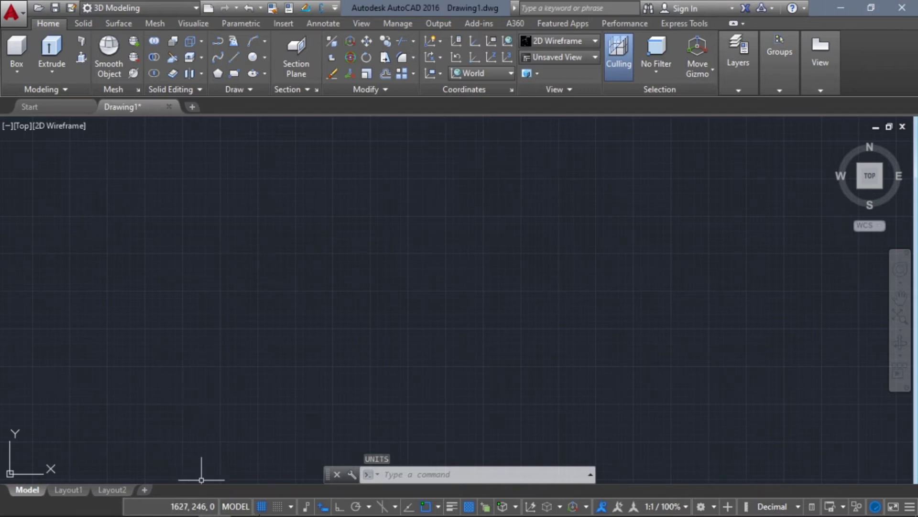
click(262, 506)
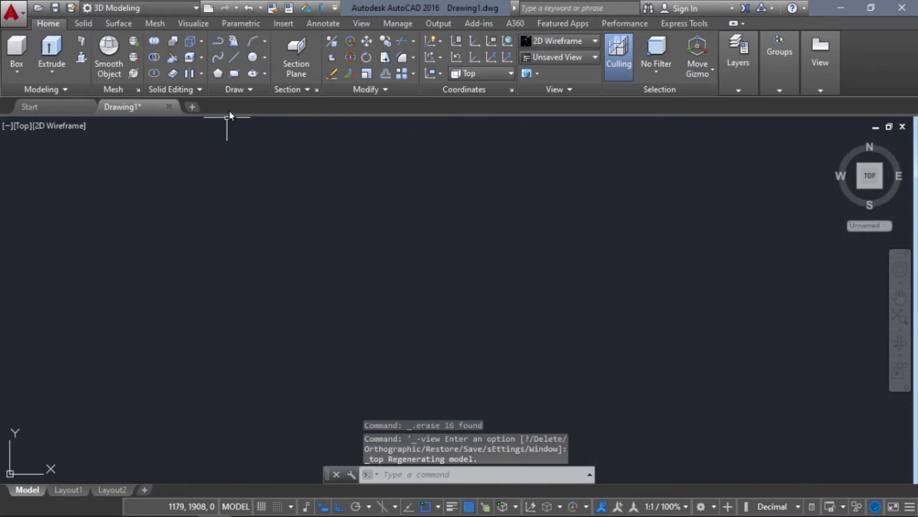
- Draw a closed rectangle from lines, 2 units wide and 1 unit high
click(234, 58)
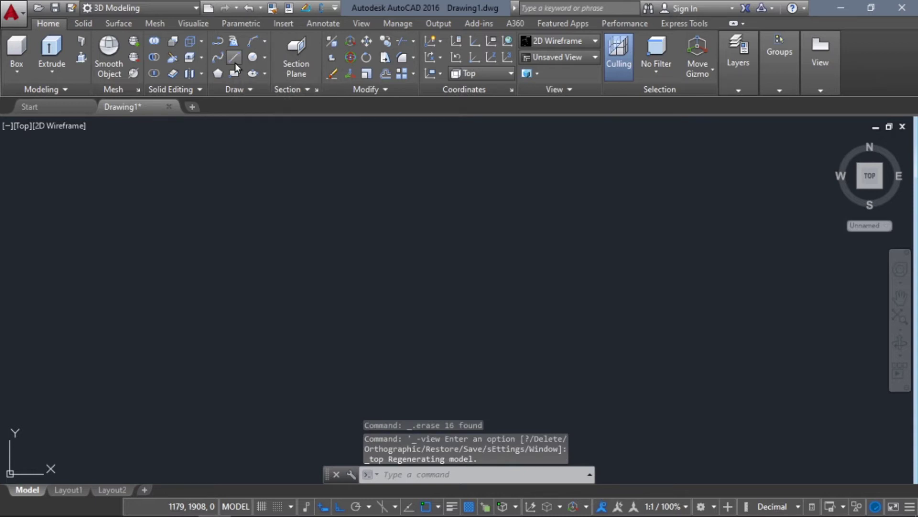
click(164, 330)
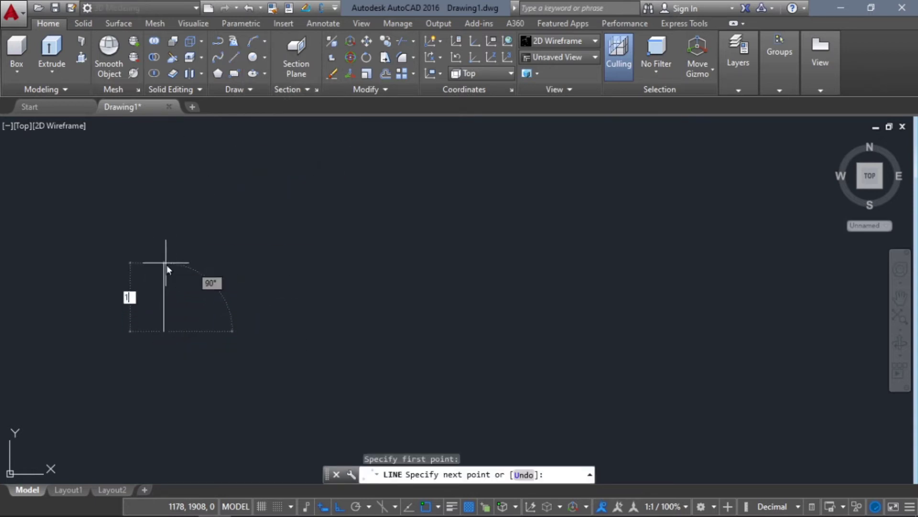
key(Return)
scroll(270, 254, down, 4)
middle_drag(293, 245, 232, 293)
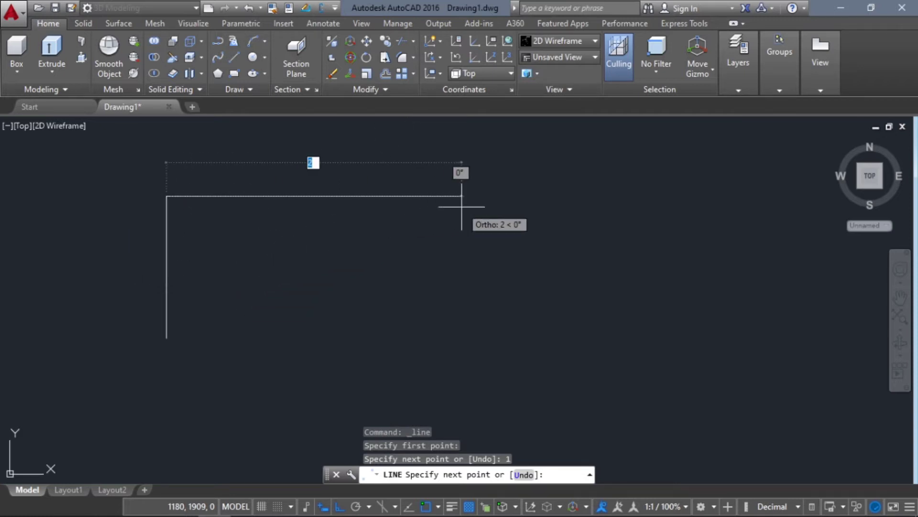
key(Return)
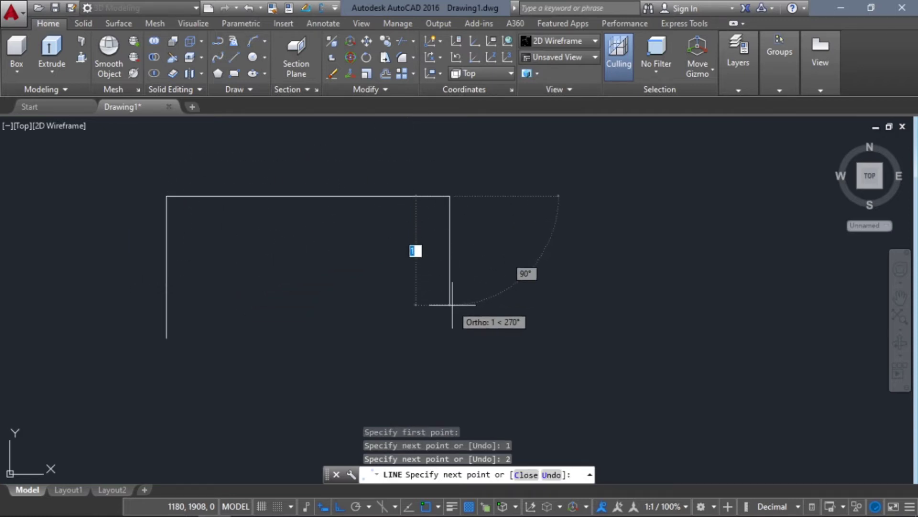
key(Return)
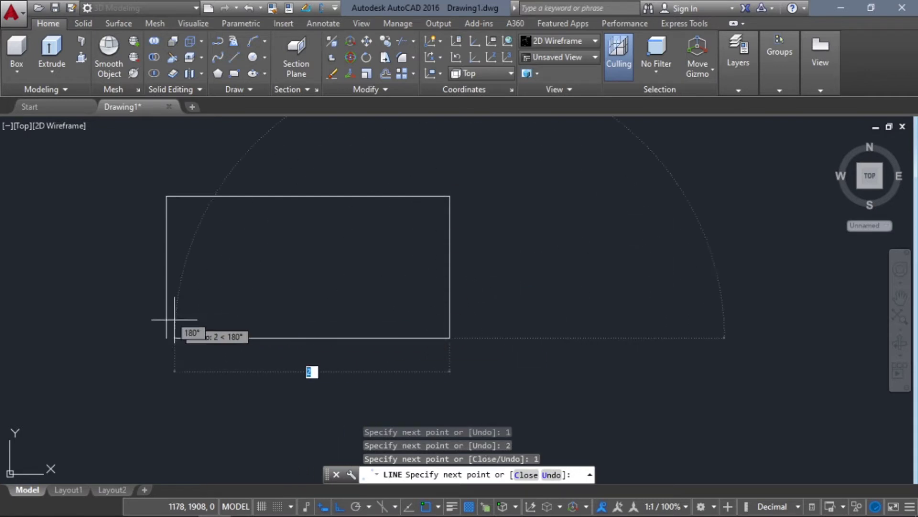
click(166, 338)
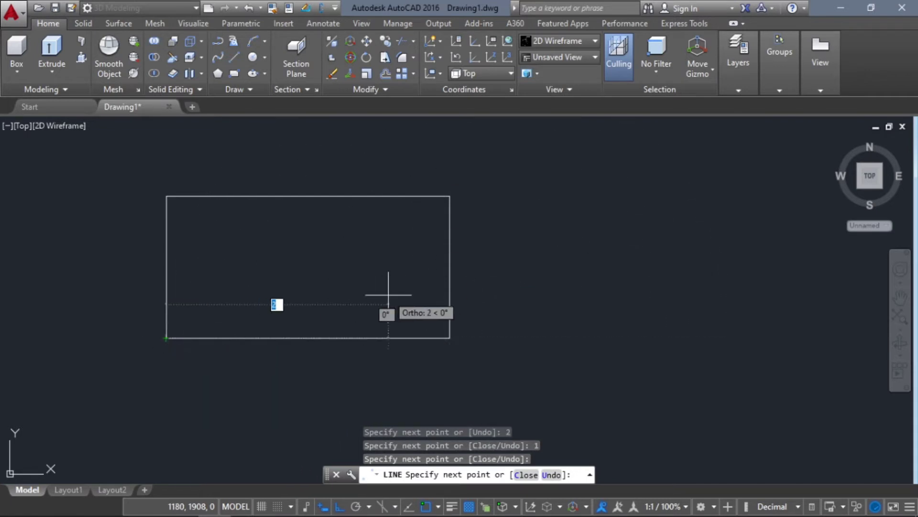
key(Escape)
scroll(347, 287, down, 2)
middle_drag(339, 293, 317, 303)
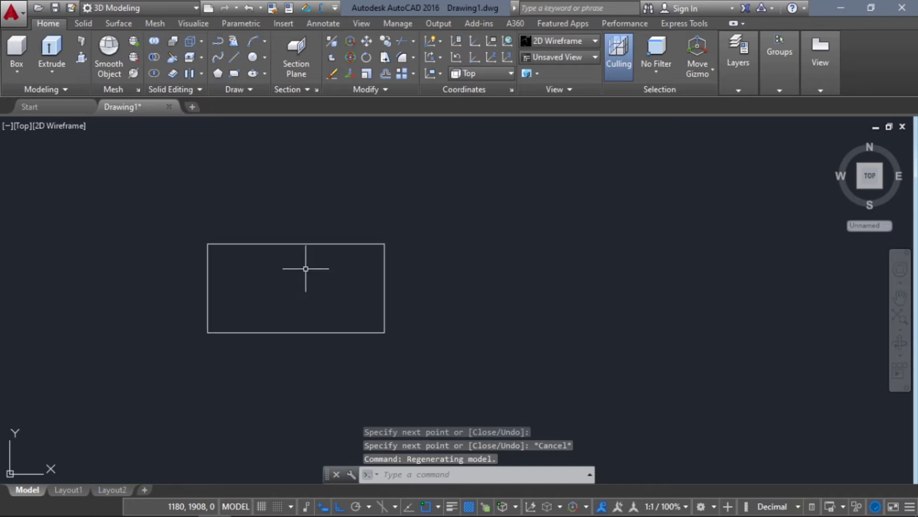
click(387, 75)
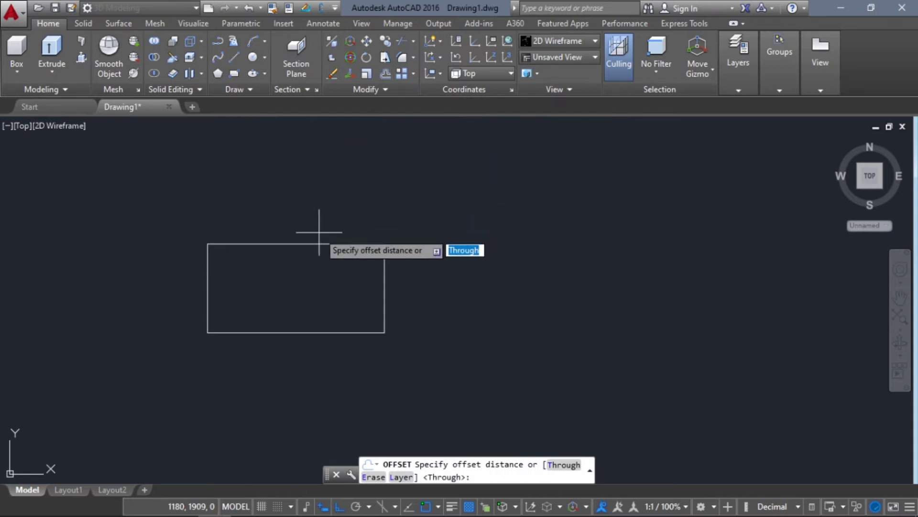
key(Return)
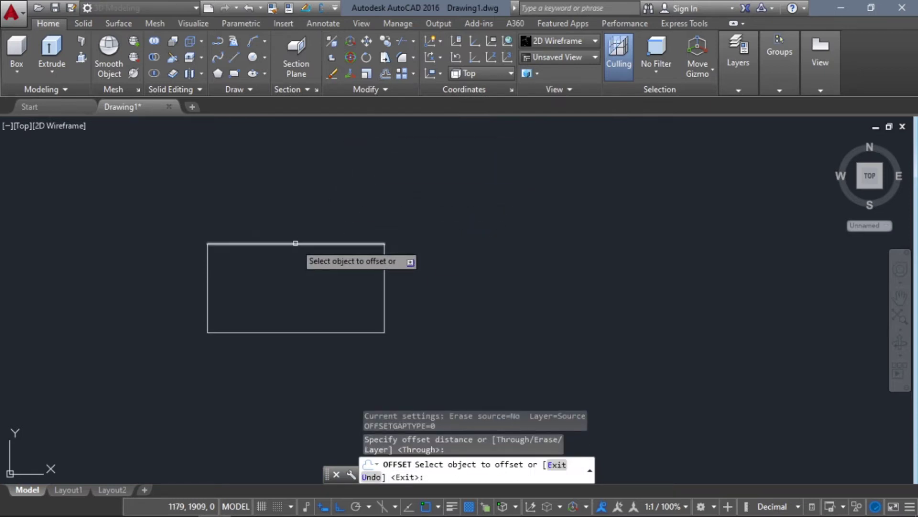
click(295, 244)
key(Return)
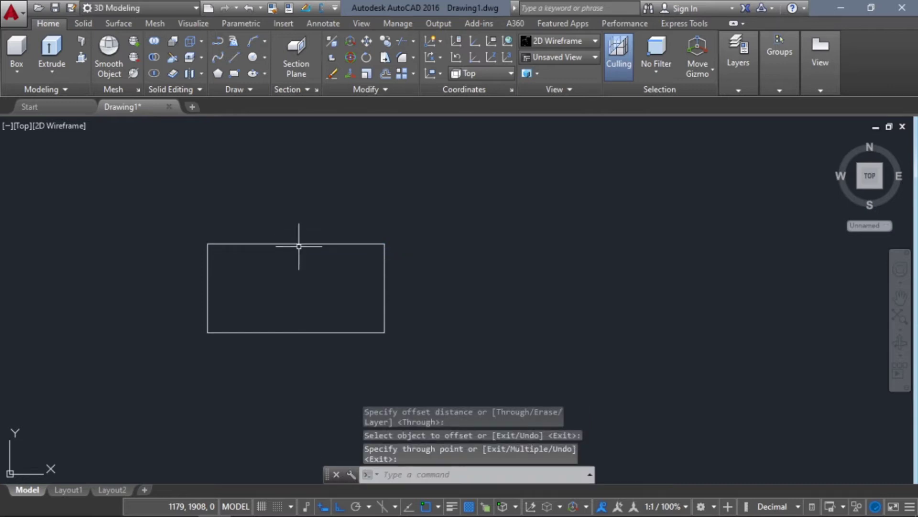
- Offset the rectangle's top edge downward by about a third of its height and its right edge inward by a similar distance, using the Through option
key(Return)
key(Return)
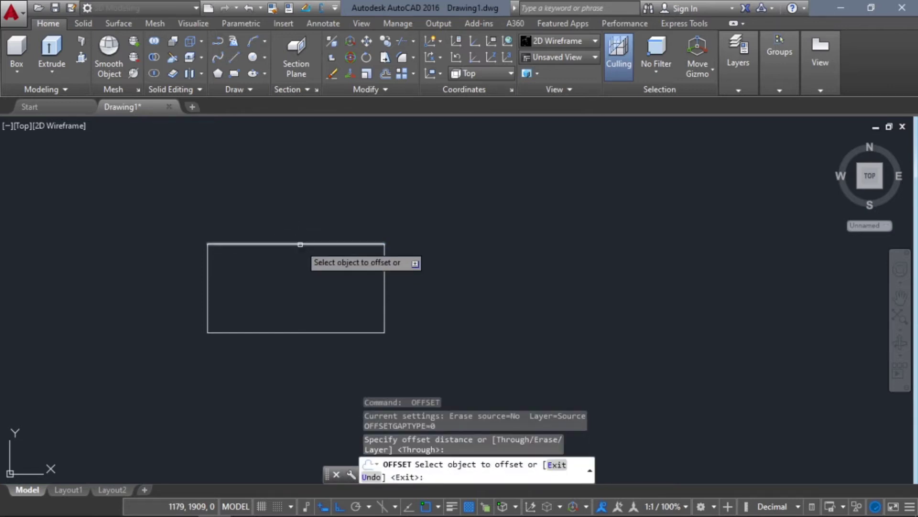
click(301, 246)
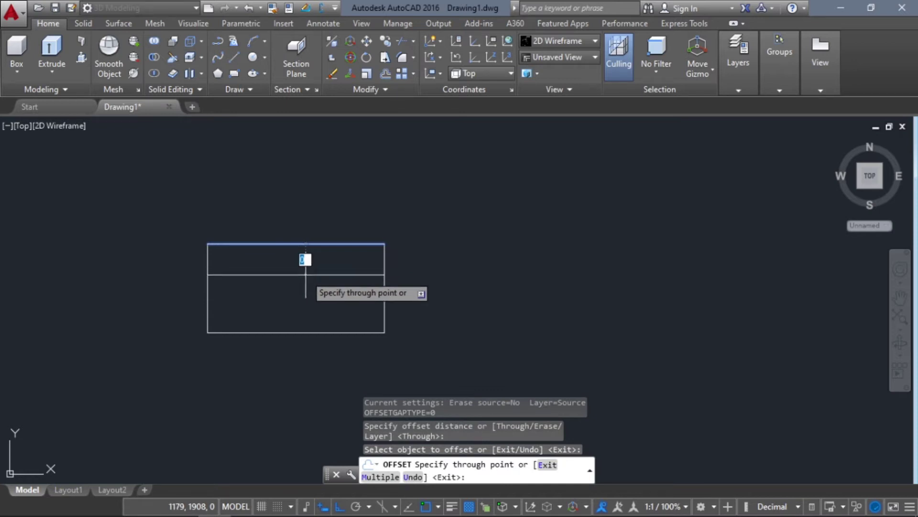
click(306, 273)
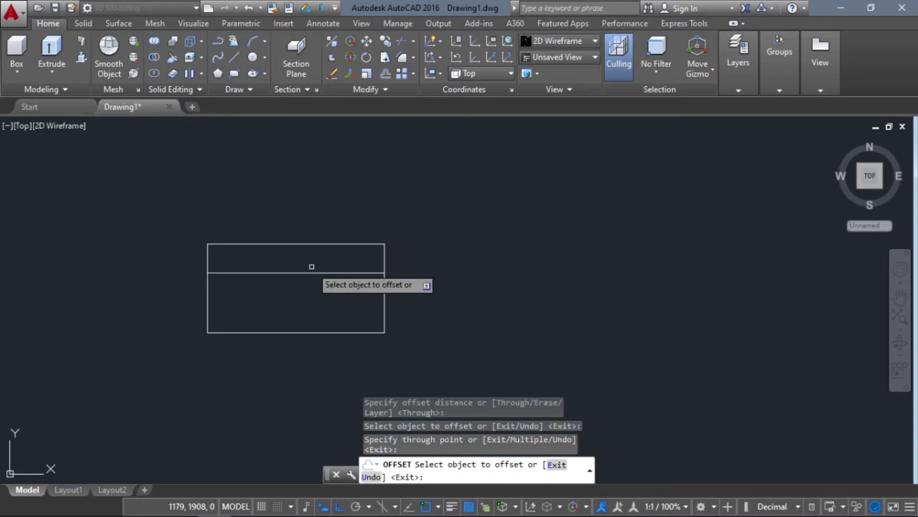
click(385, 249)
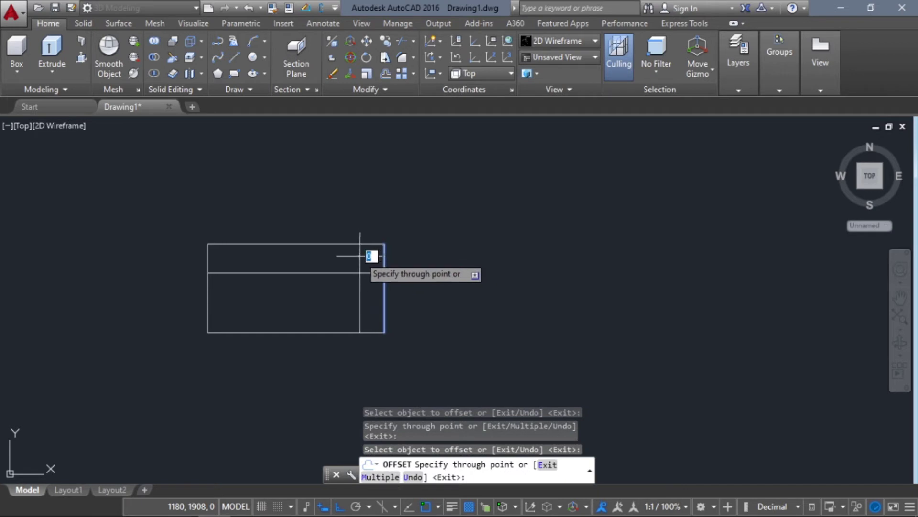
click(357, 254)
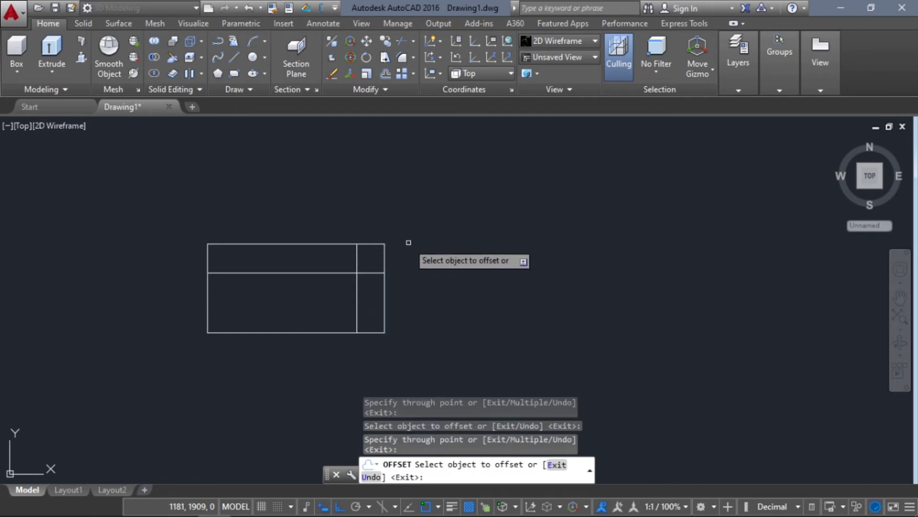
key(Escape)
- Mirror the inner horizontal line in 3D across the plane through the midpoints of the rectangle's short sides, keeping the source line
mouse_move(423, 300)
shift+middle_down()
mouse_move(424, 292)
mouse_move(439, 324)
mouse_move(466, 318)
mouse_move(490, 254)
shift+middle_up()
scroll(366, 239, up, 2)
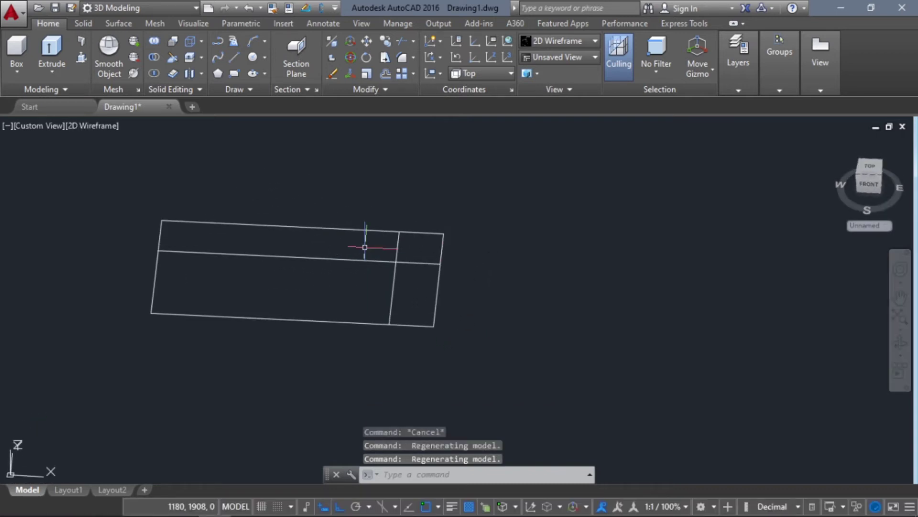
click(334, 41)
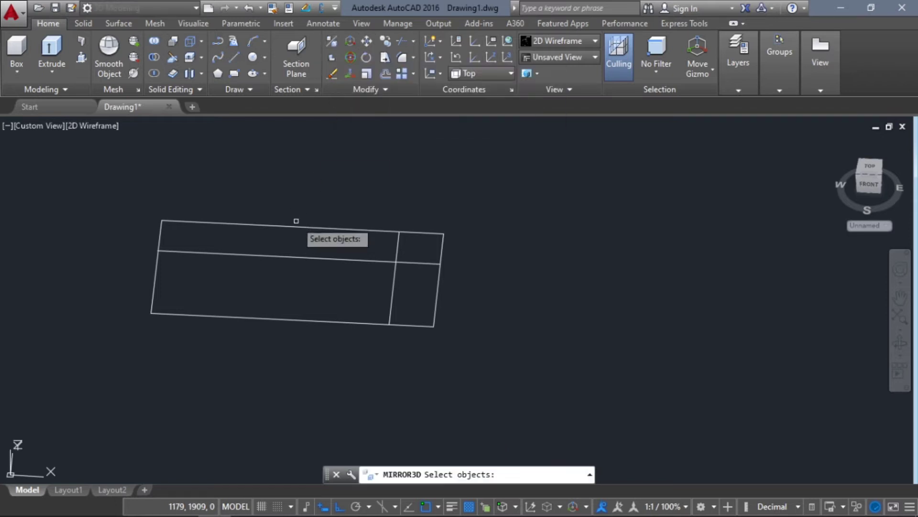
click(291, 256)
key(Return)
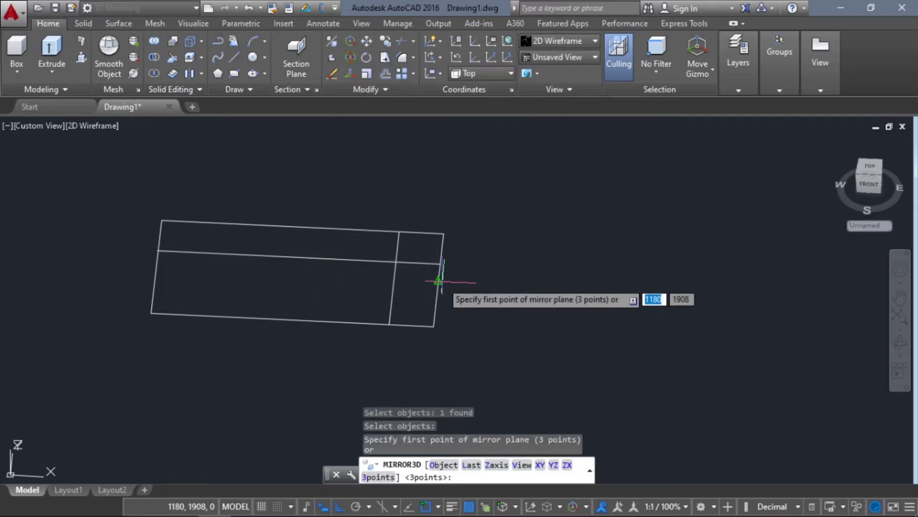
click(438, 280)
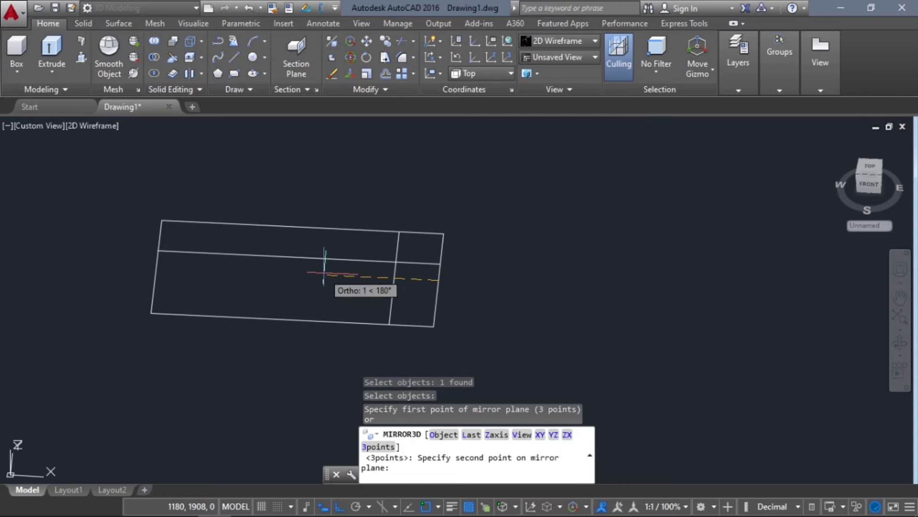
click(156, 266)
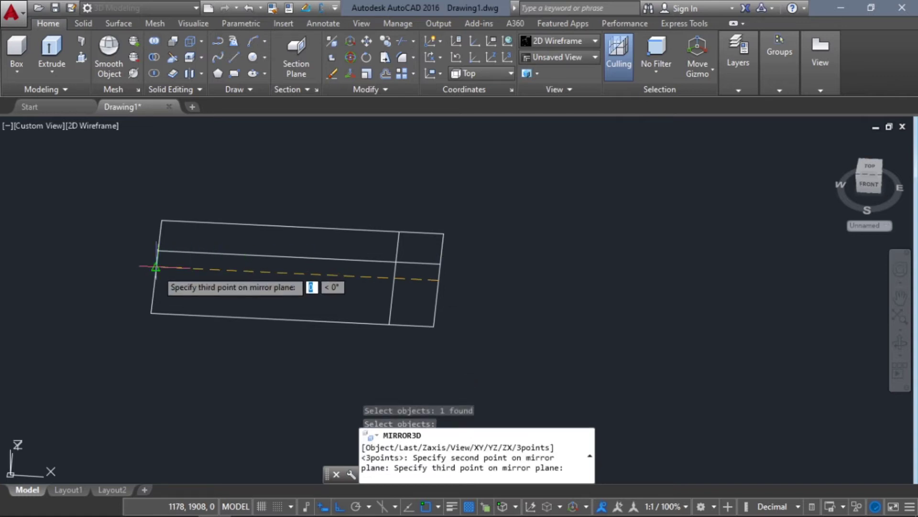
click(151, 179)
key(Return)
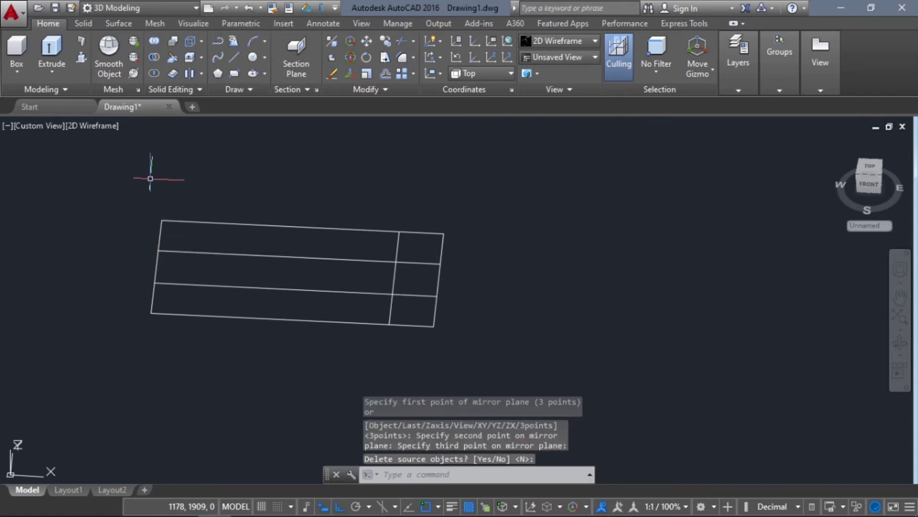
- Mirror the inner vertical line in 3D across the plane through the midpoints of the rectangle's long sides, keeping the source line
key(Return)
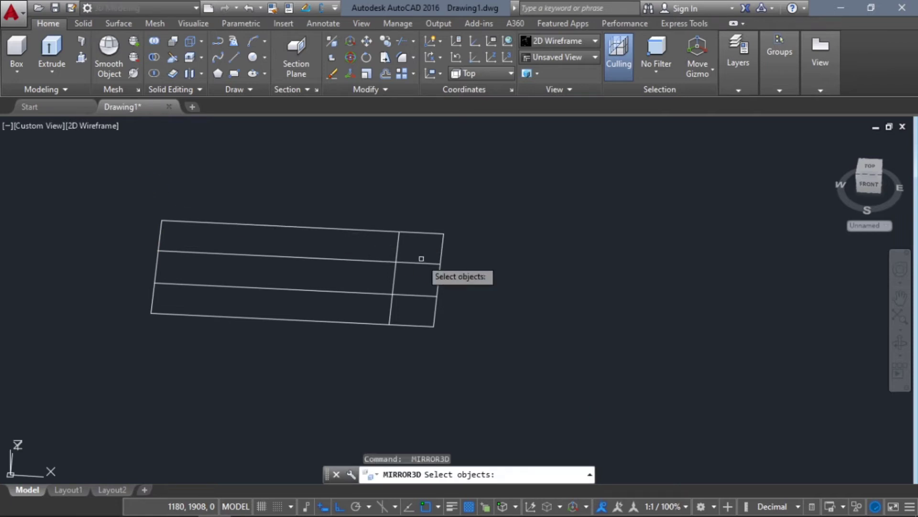
click(395, 281)
key(Return)
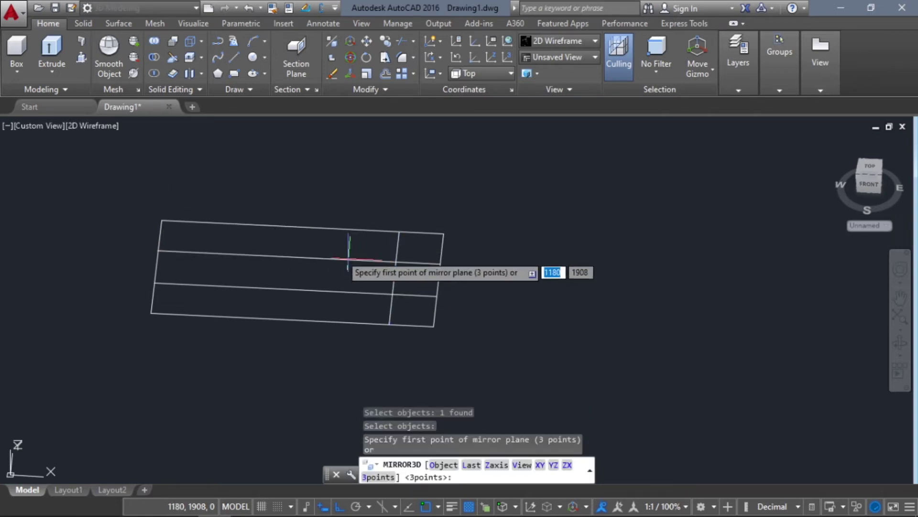
click(302, 228)
click(293, 321)
click(292, 189)
key(Return)
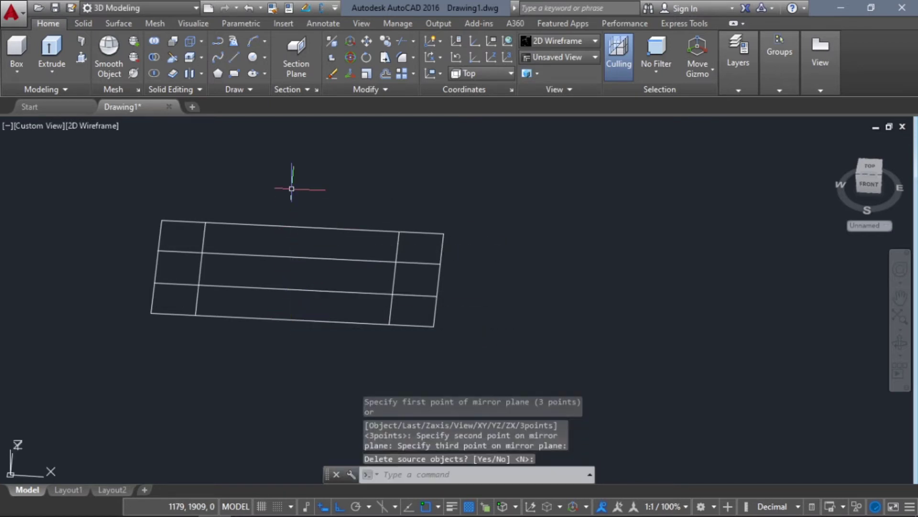
key(Escape)
key(Escape)
key(Escape)
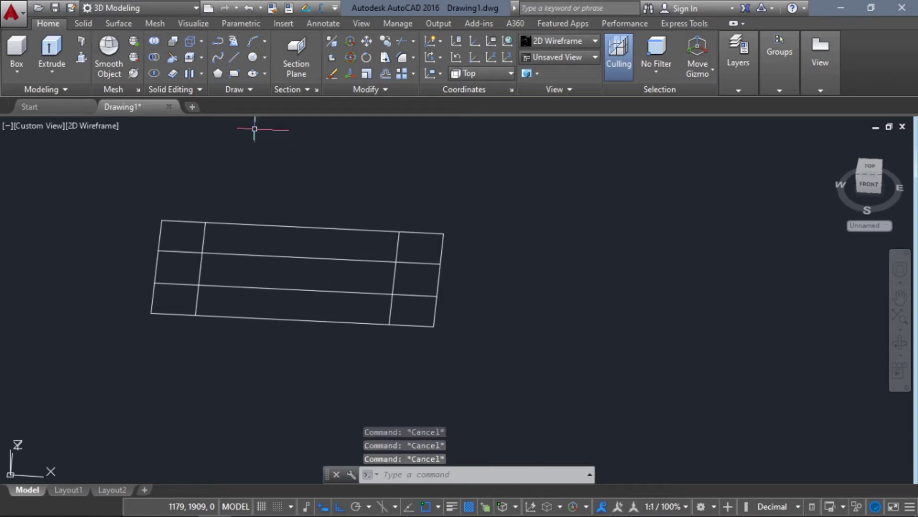
- Draw a small circle centred in the far-left corner cell of the divided rectangle
shift+middle_drag(283, 170, 279, 159)
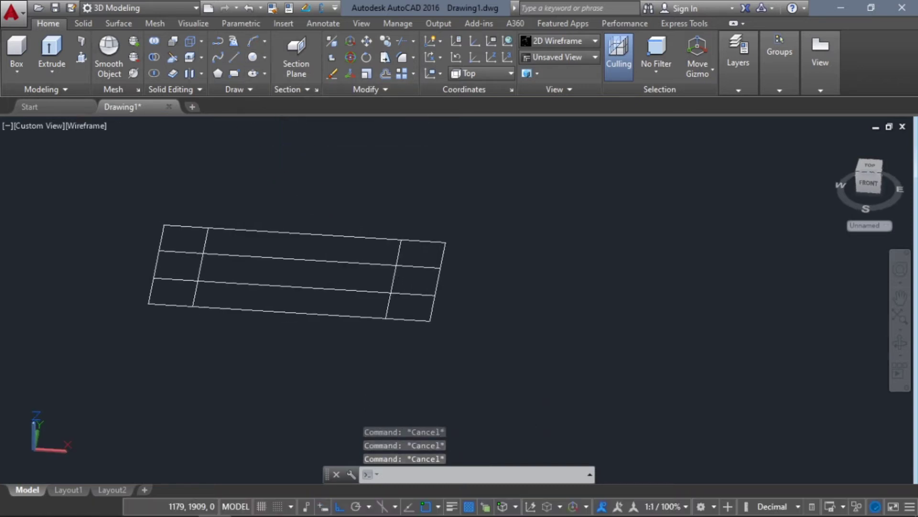
click(253, 58)
scroll(184, 236, up, 2)
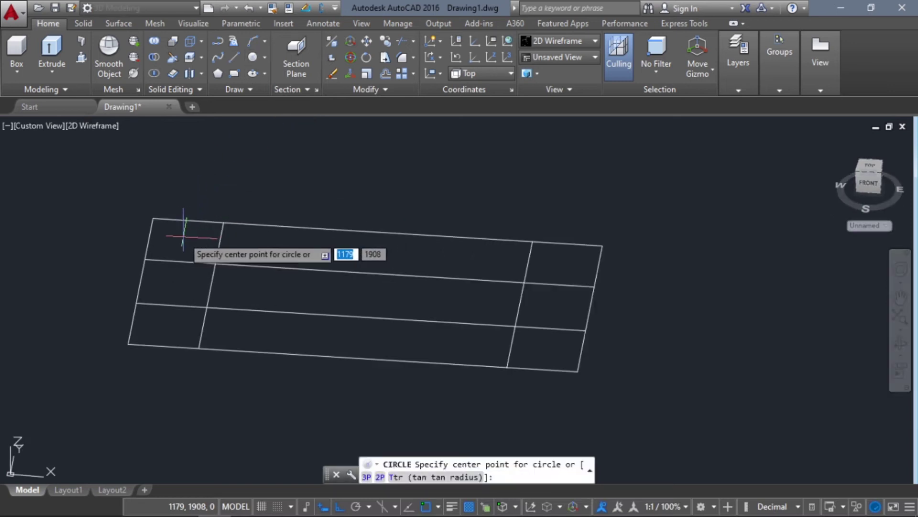
click(182, 240)
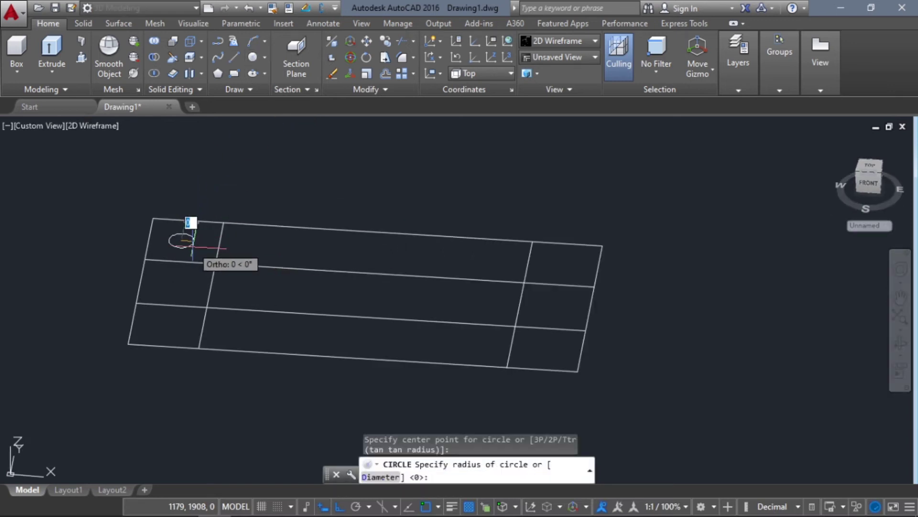
click(193, 247)
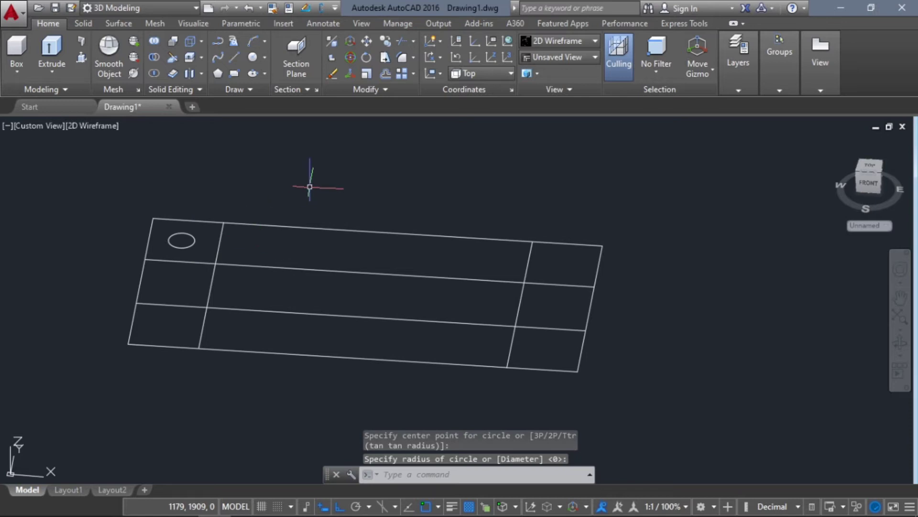
- Mirror the corner circle in 3D across the plane through the midpoints of the rectangle's short sides, keeping the source circle
click(334, 45)
click(197, 238)
key(Return)
click(142, 277)
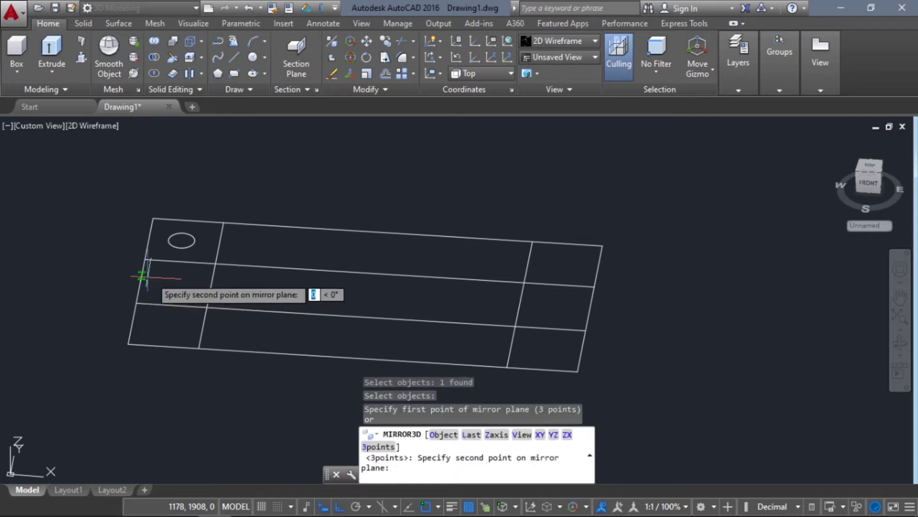
click(590, 310)
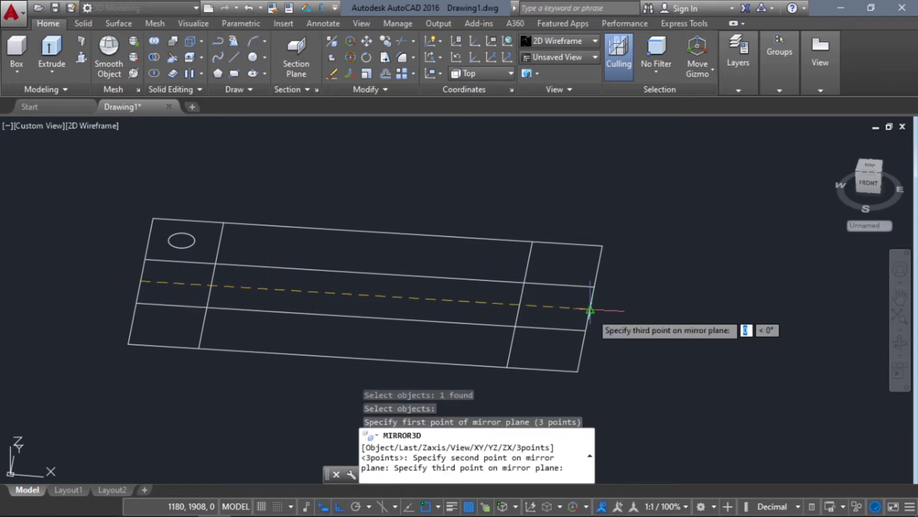
click(577, 181)
key(Return)
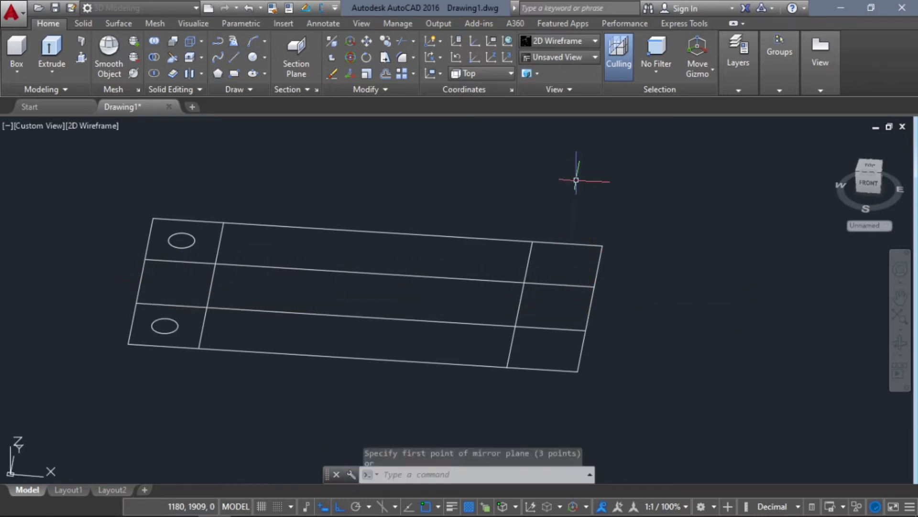
- Mirror both left-end circles in 3D across the plane through the midpoints of the rectangle's long sides, keeping the source circles
key(Return)
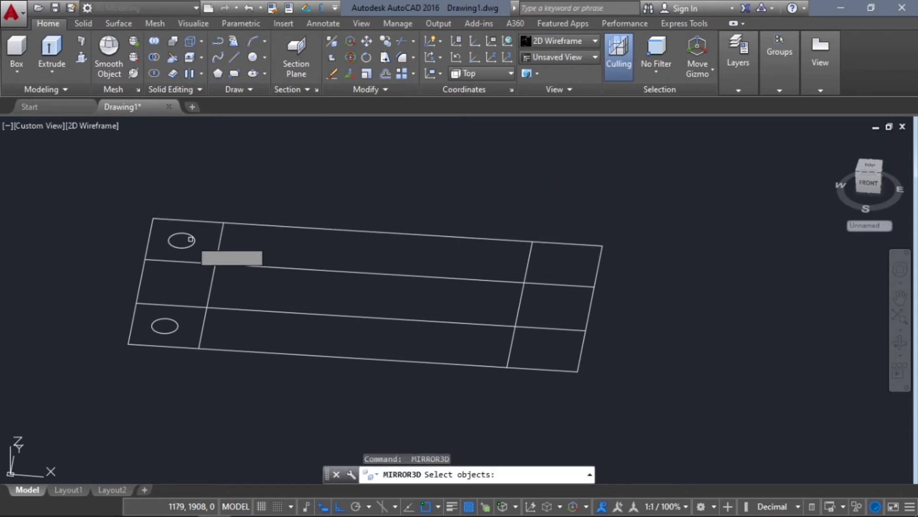
click(192, 237)
click(180, 320)
key(Return)
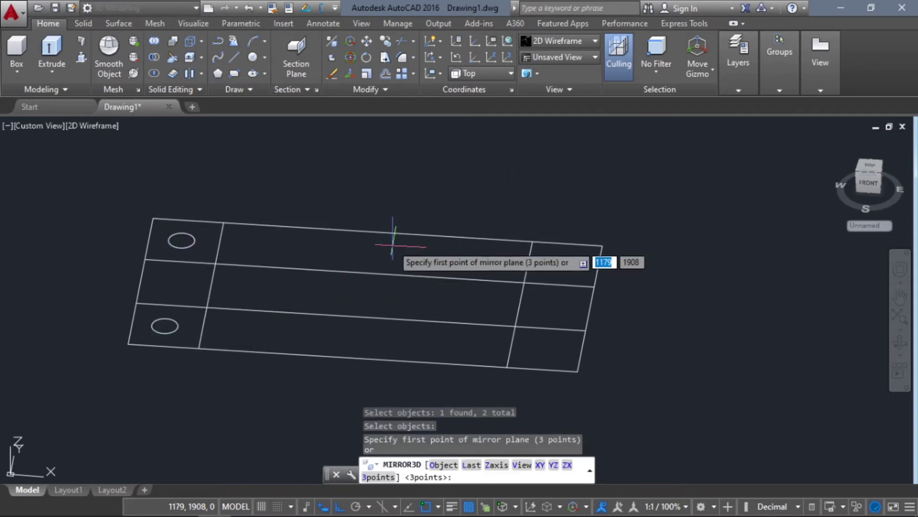
click(376, 233)
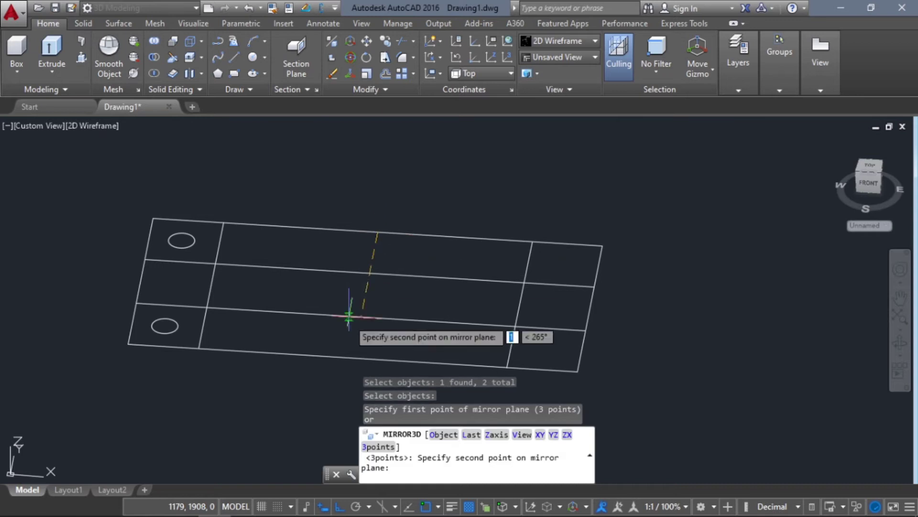
click(352, 359)
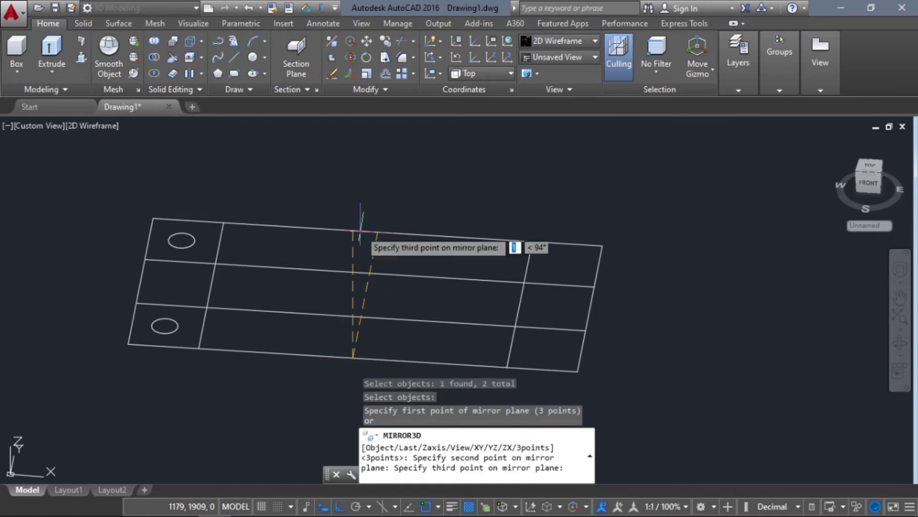
click(359, 185)
key(Return)
shift+middle_drag(658, 327, 636, 337)
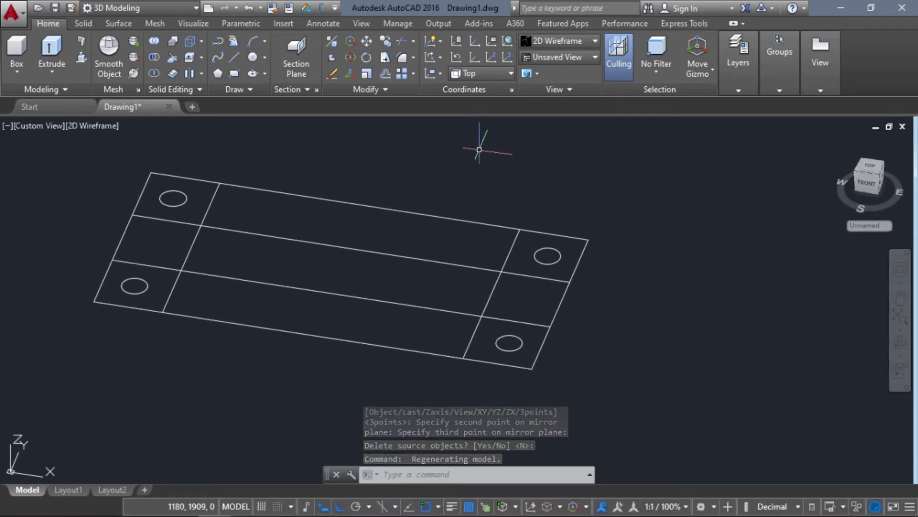
- Trim the middle portions of the rectangle's two long outer edges between the inner cross lines, using all objects as cutting edges
text(tr)
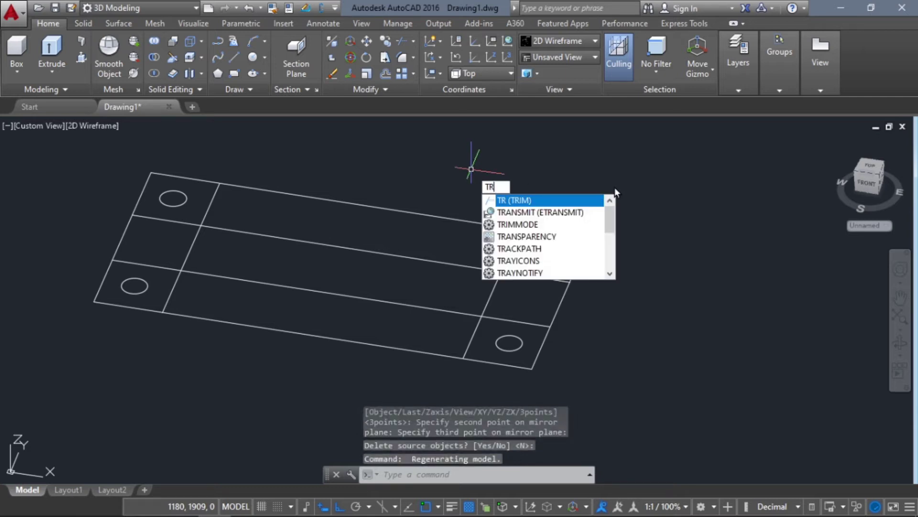
click(579, 198)
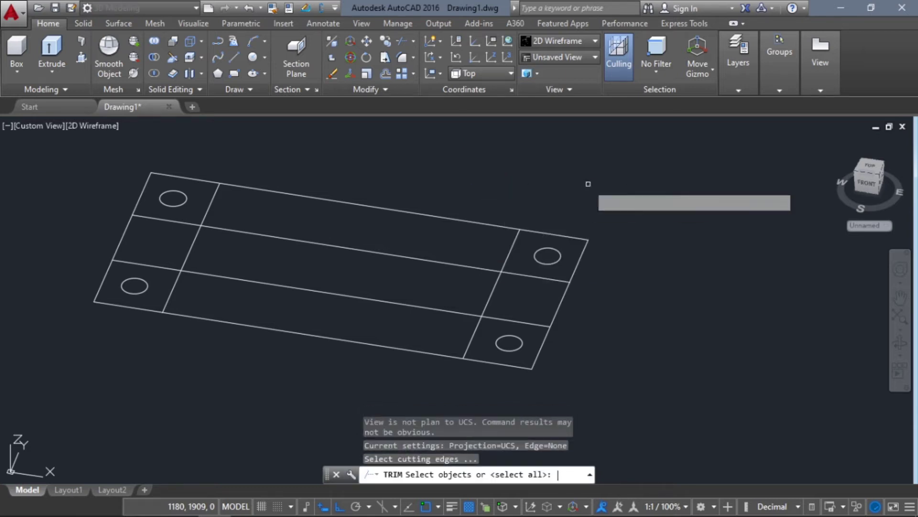
key(Return)
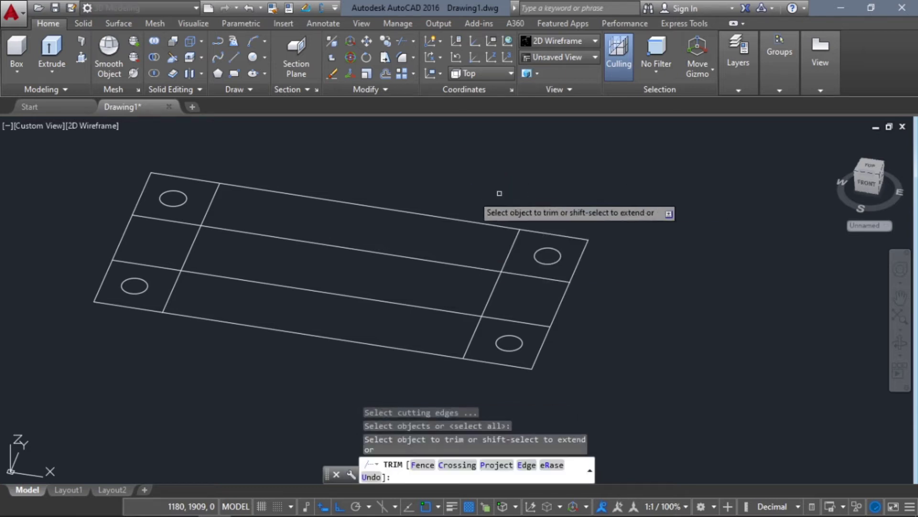
click(302, 201)
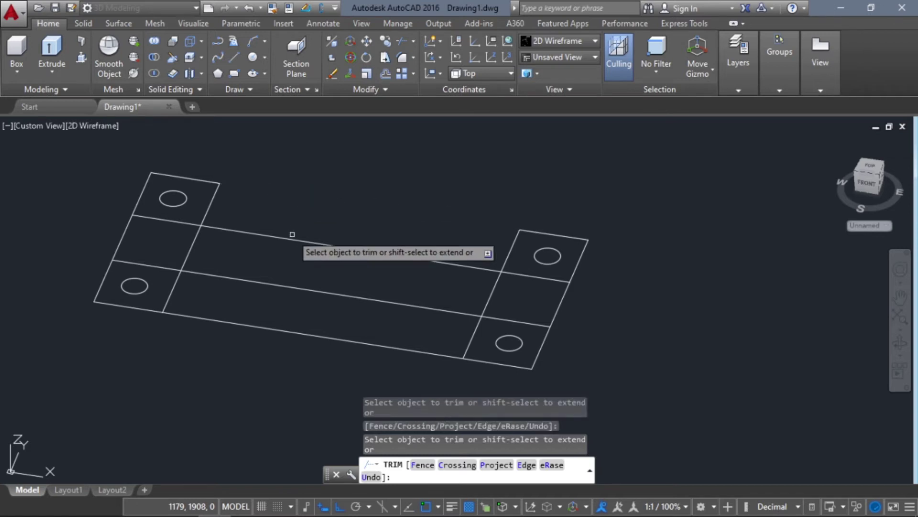
click(255, 324)
click(254, 314)
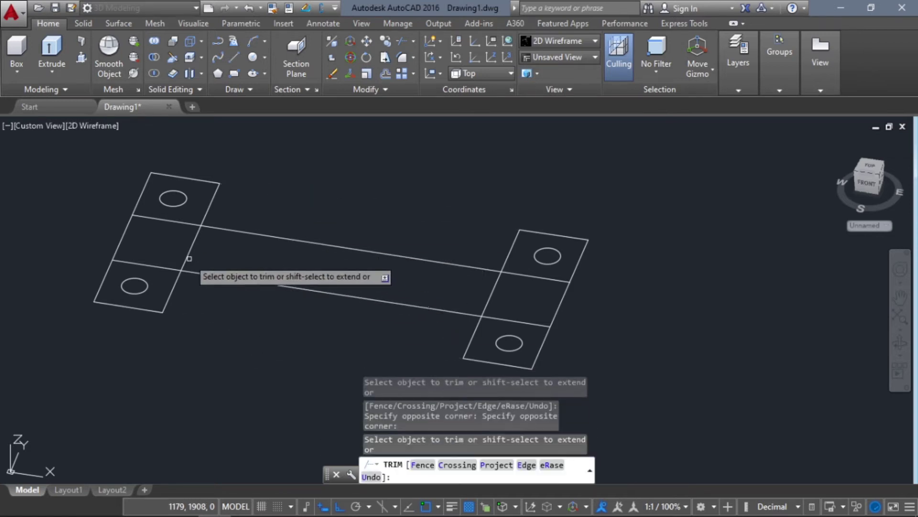
- Trim the interior line segments around the middle cell at the left end to open it into the central bar
click(159, 264)
click(177, 224)
click(193, 244)
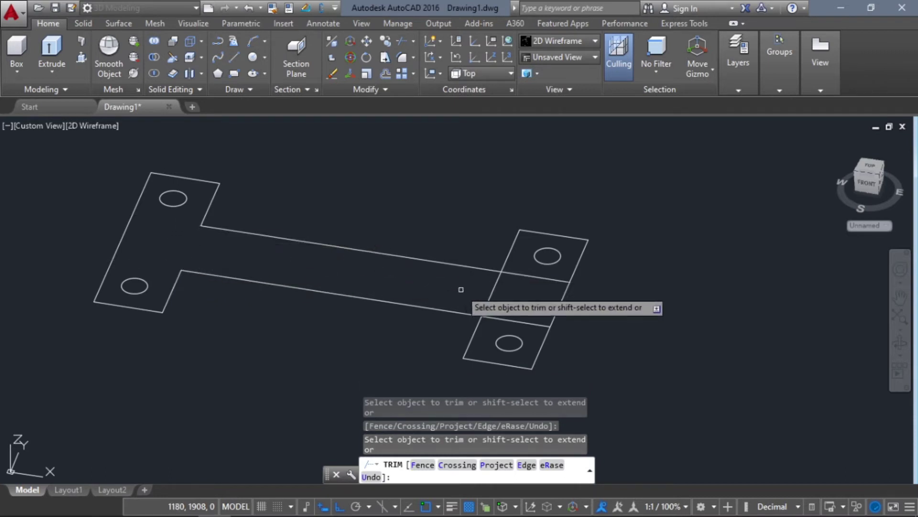
- Trim the interior line segments around the middle cell at the right end, leaving a closed I-shaped outline, and end the Trim command
click(478, 301)
click(510, 307)
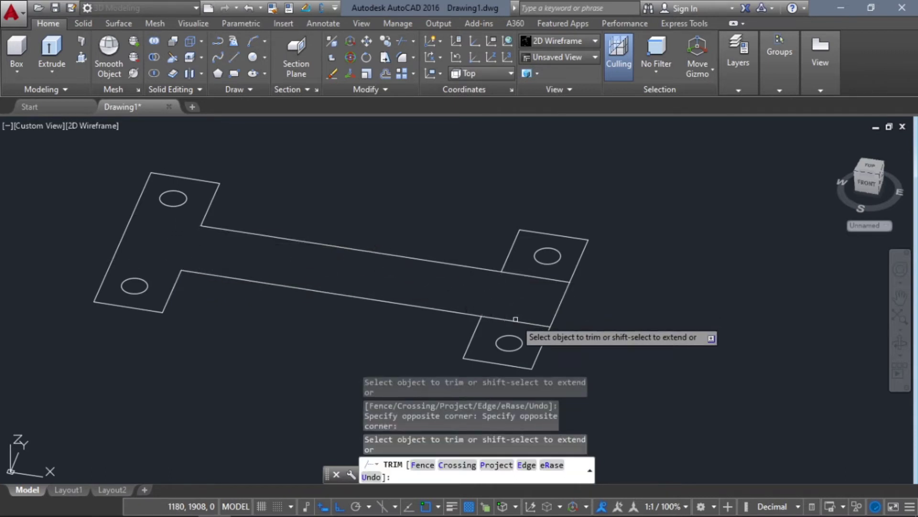
click(515, 319)
click(526, 277)
scroll(323, 280, down, 4)
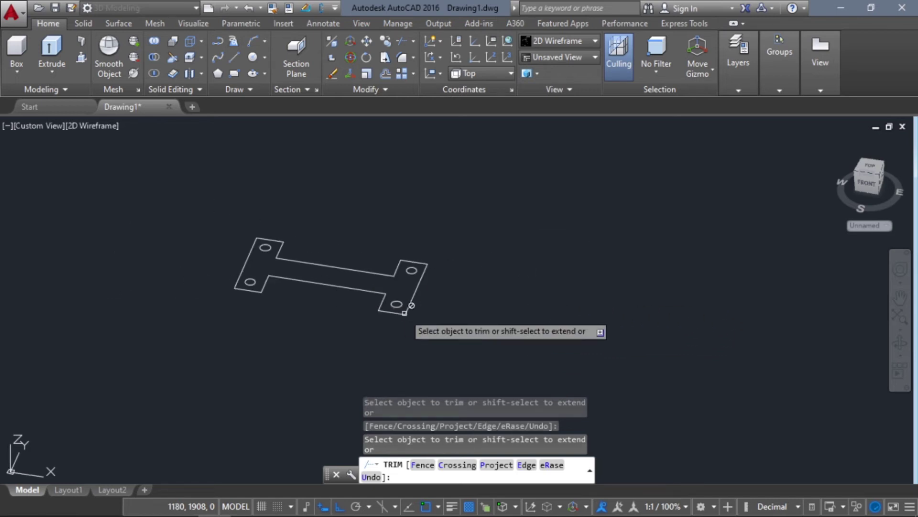
mouse_move(484, 328)
shift+middle_down()
mouse_move(496, 316)
mouse_move(486, 328)
shift+middle_up()
key(Escape)
key(Escape)
key(Escape)
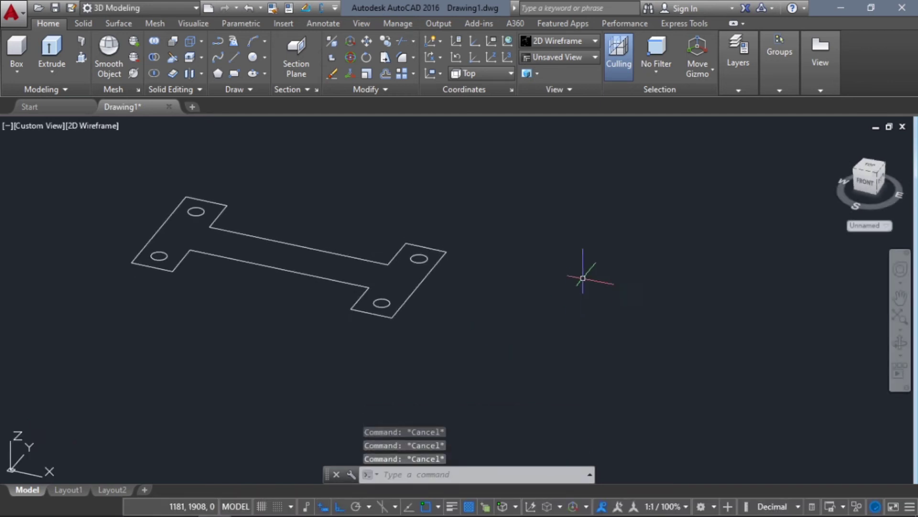
- Create a new layer with its default name and set its colour to index 242
click(732, 91)
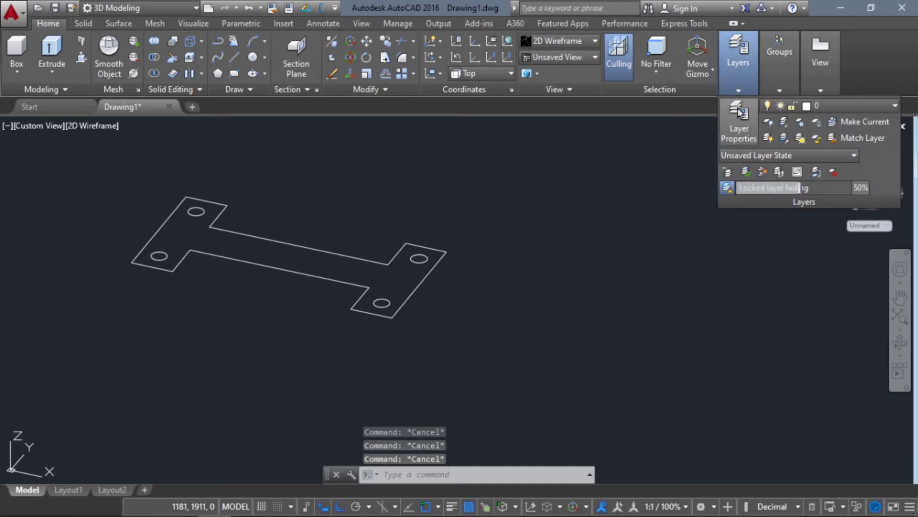
click(739, 110)
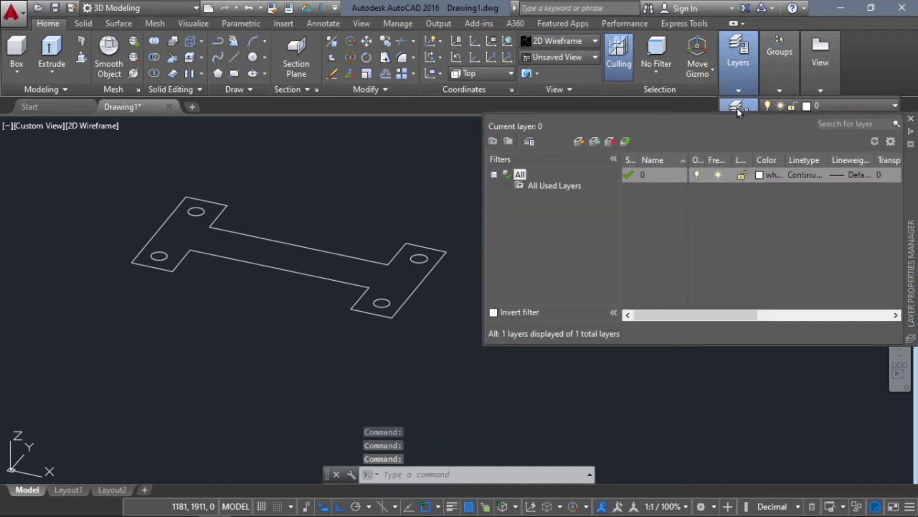
click(578, 141)
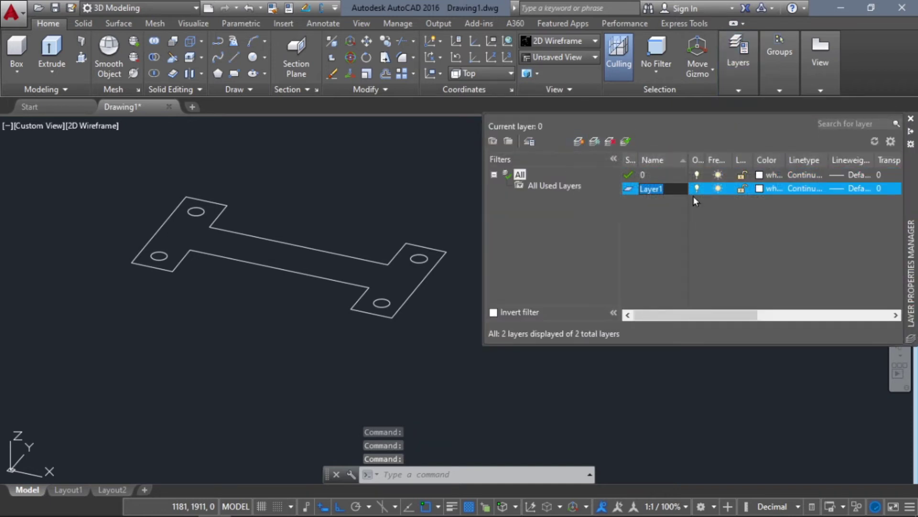
click(759, 188)
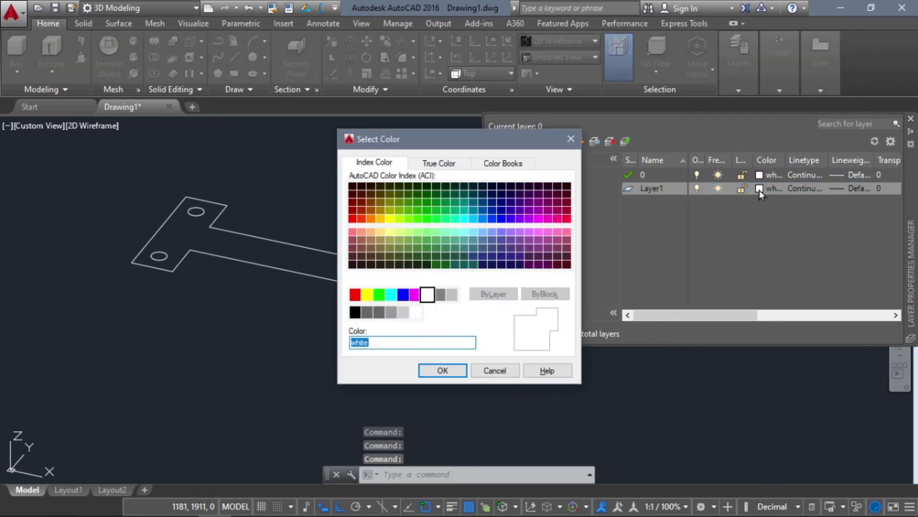
click(567, 210)
click(442, 370)
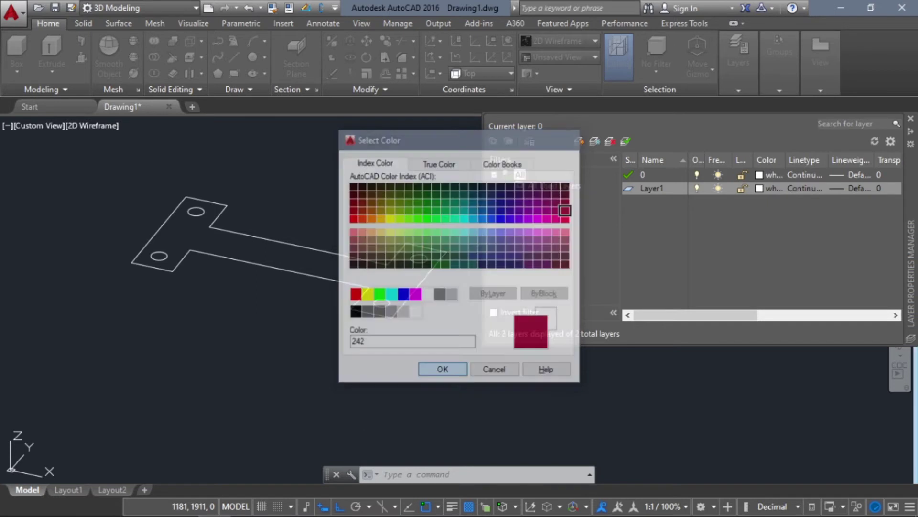
- Make Layer1 the current layer
click(738, 91)
click(846, 106)
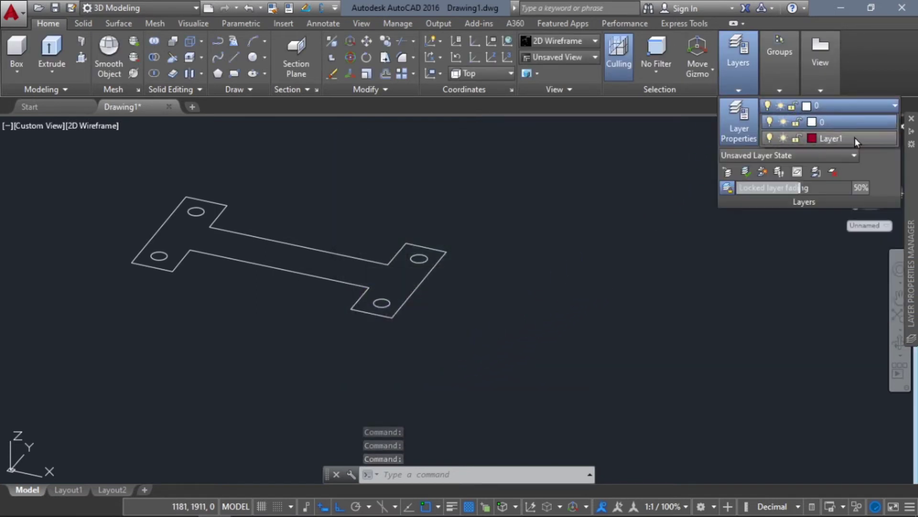
click(854, 137)
key(Escape)
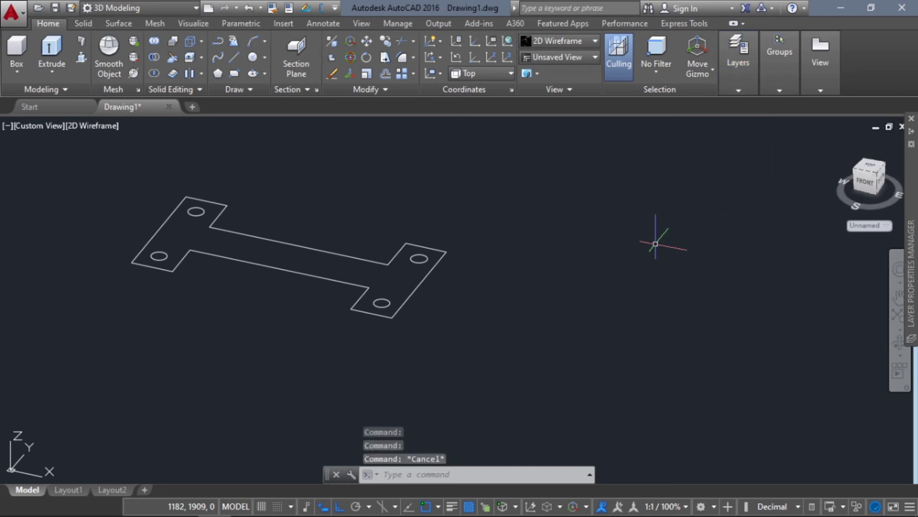
- Set the coordinate system to the Left orthographic UCS
shift+middle_drag(509, 275, 503, 260)
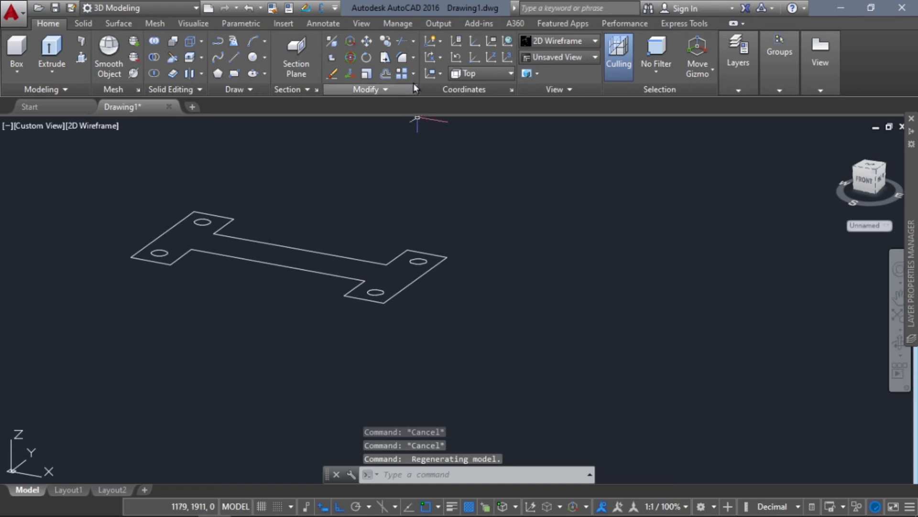
click(500, 70)
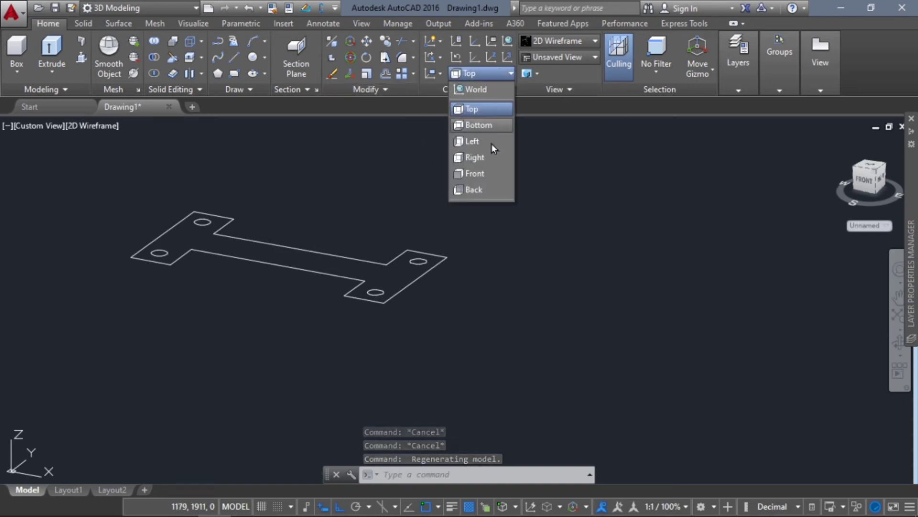
click(487, 172)
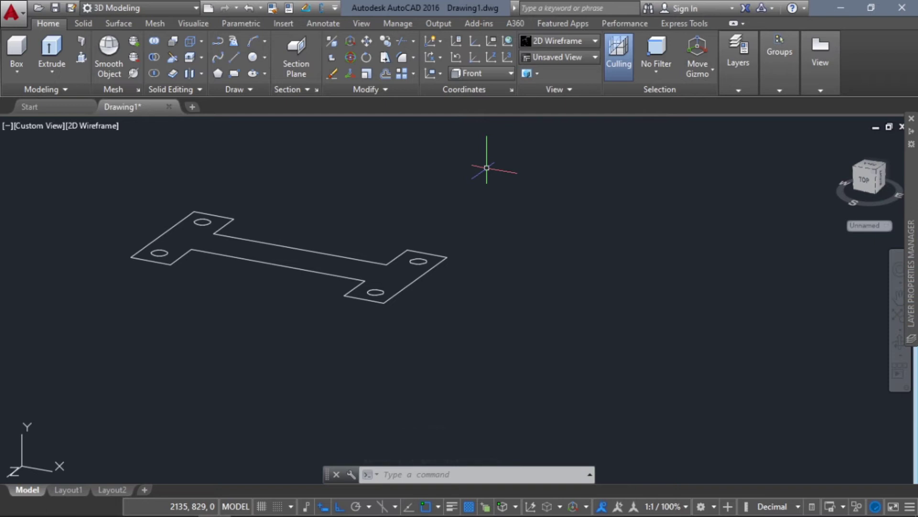
click(489, 78)
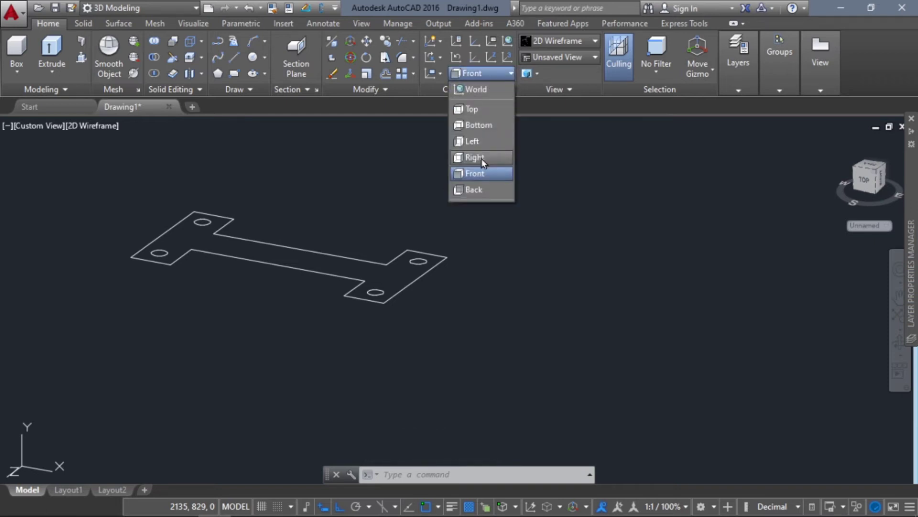
click(483, 146)
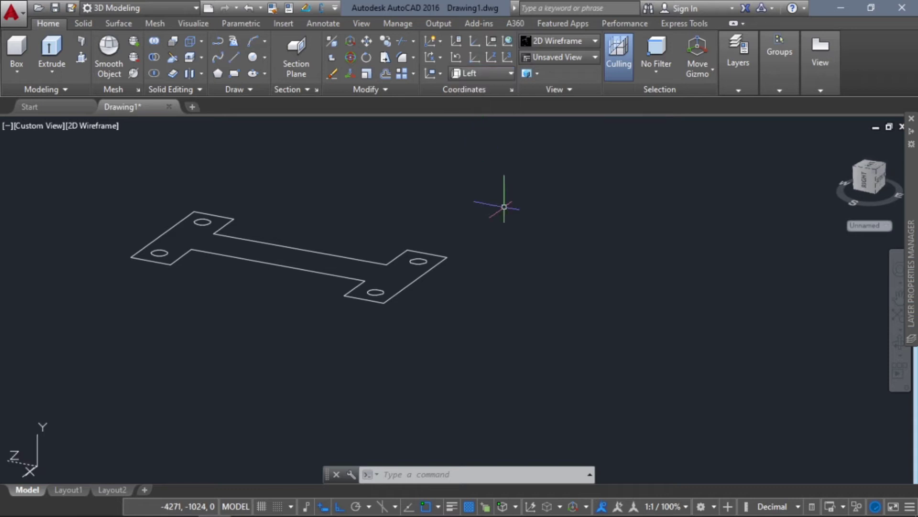
- Draw a narrow vertical rectangle along the base's right end edge, starting from the front outer corner and extending beyond the rear one
shift+middle_drag(458, 302, 453, 320)
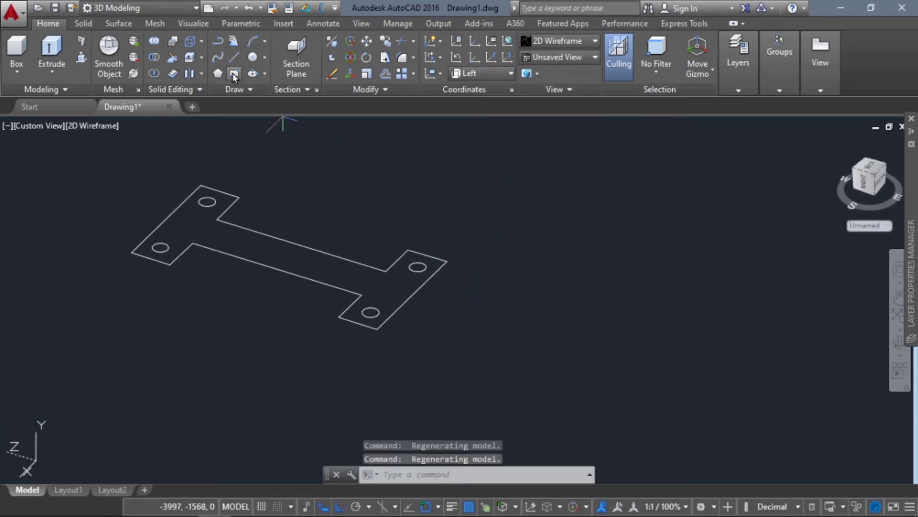
click(235, 74)
scroll(373, 310, up, 2)
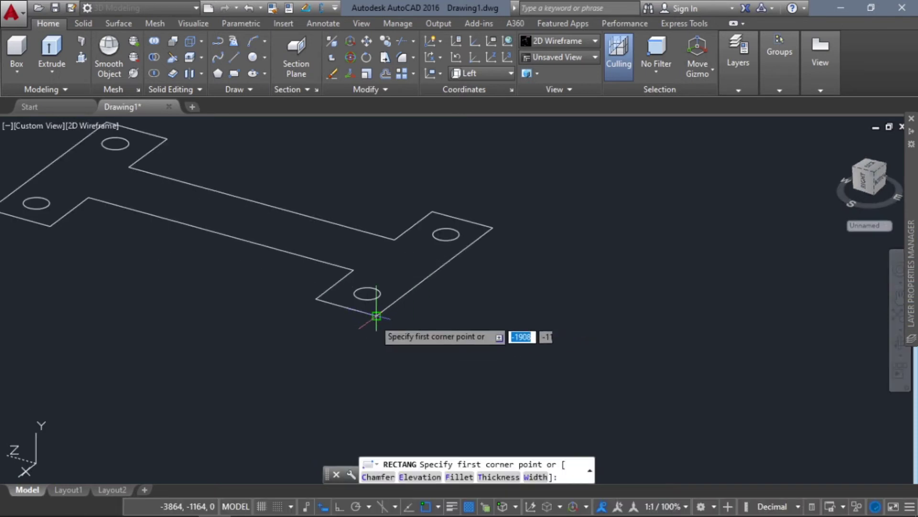
click(376, 316)
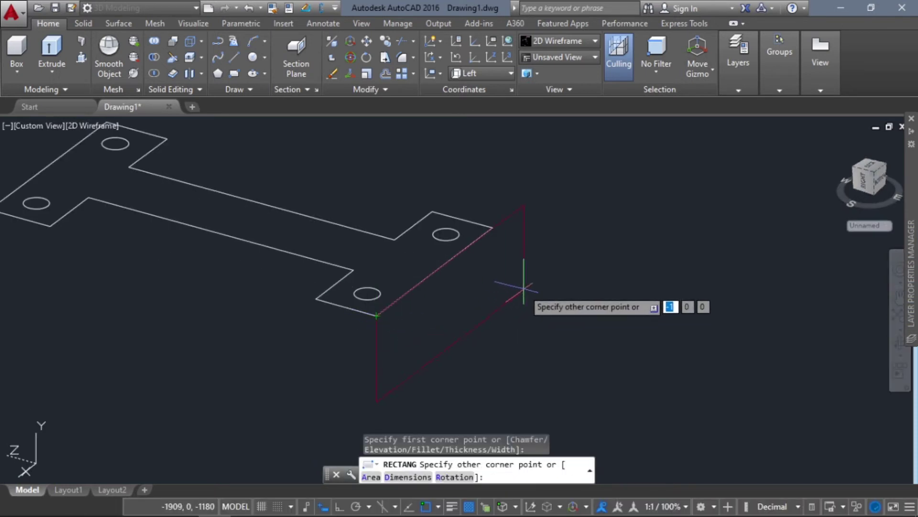
click(543, 204)
- Draw a stepped three-segment line from the rectangle's lower rear corner: outward along the base's length, vertically down, and outward again
mouse_move(566, 302)
shift+middle_down()
mouse_move(486, 307)
mouse_move(574, 252)
mouse_move(594, 266)
mouse_move(597, 293)
mouse_move(581, 293)
shift+middle_up()
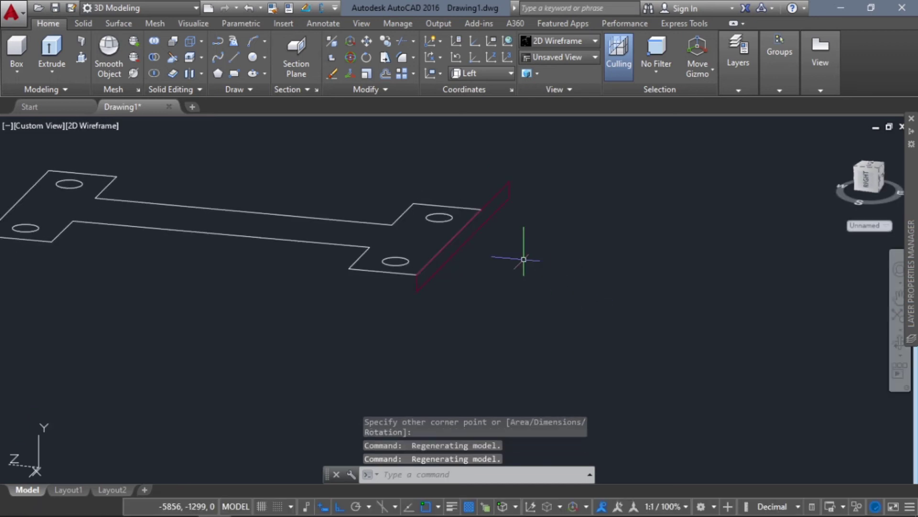
click(235, 58)
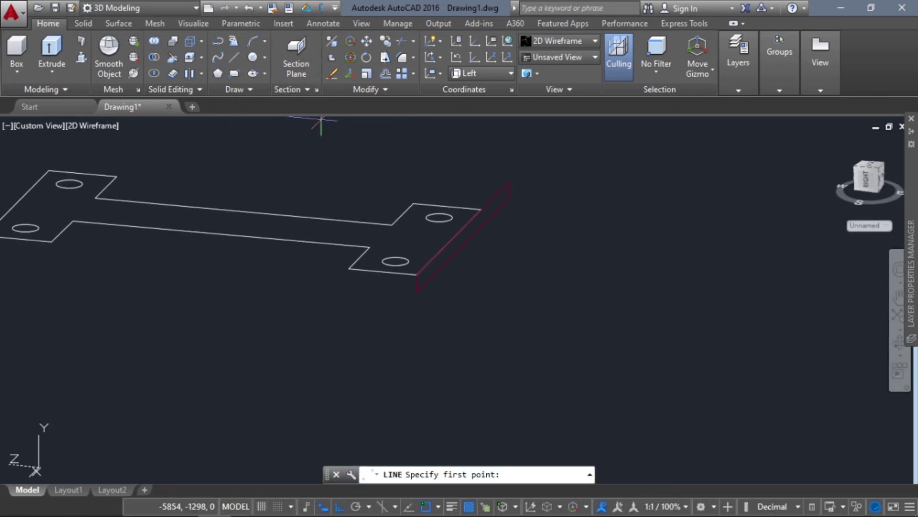
click(509, 197)
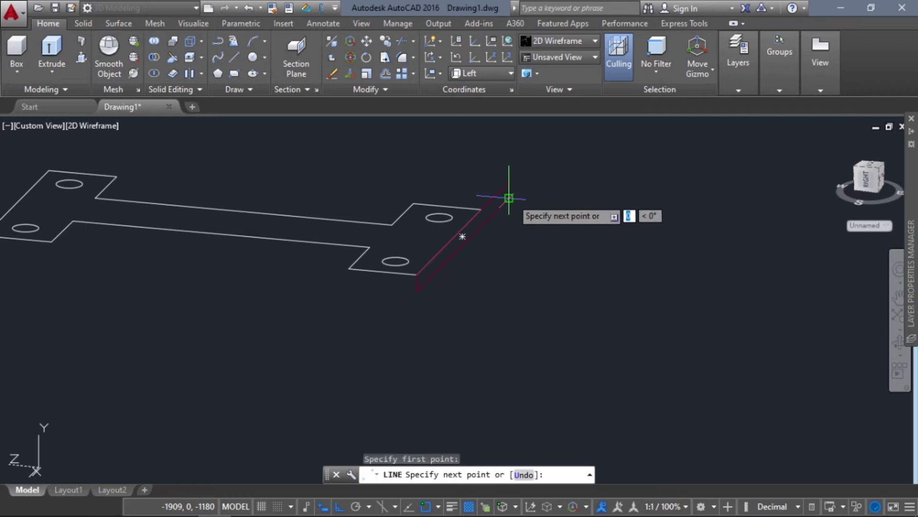
scroll(654, 212, down, 3)
middle_drag(683, 236, 625, 238)
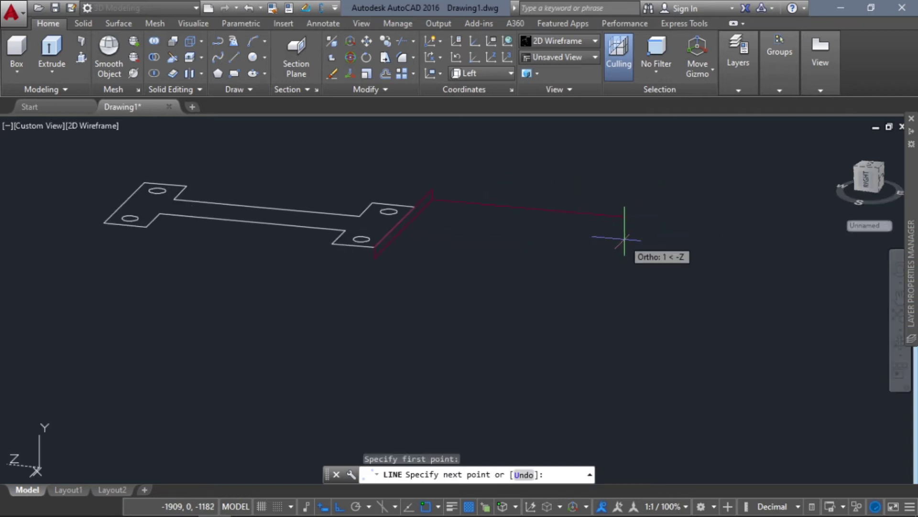
click(655, 218)
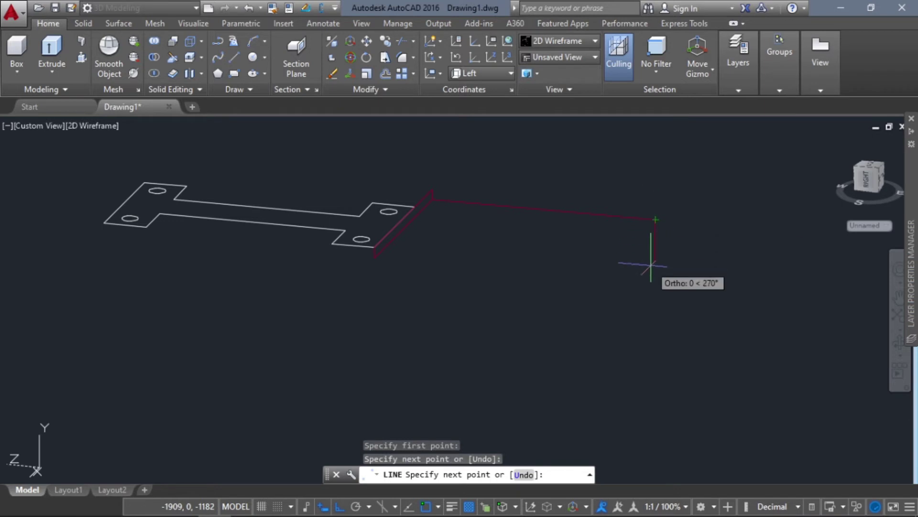
click(653, 277)
scroll(611, 277, down, 2)
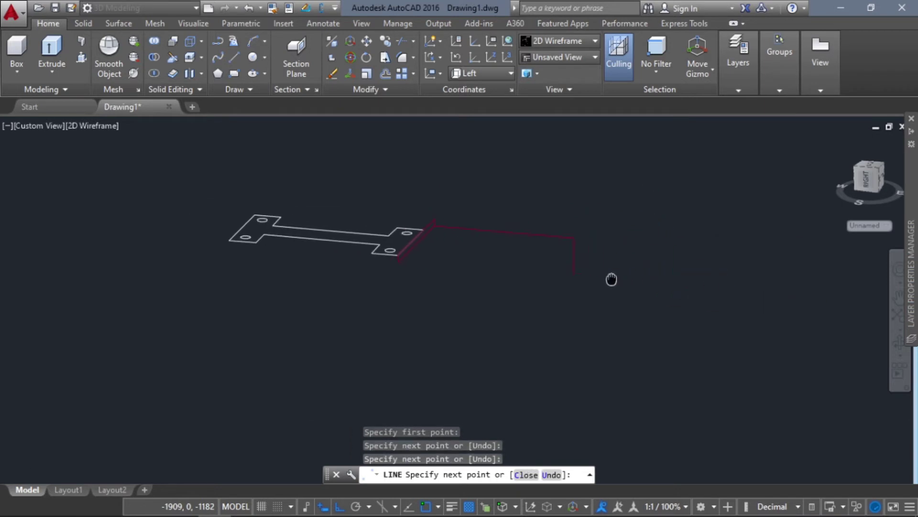
click(772, 289)
key(Return)
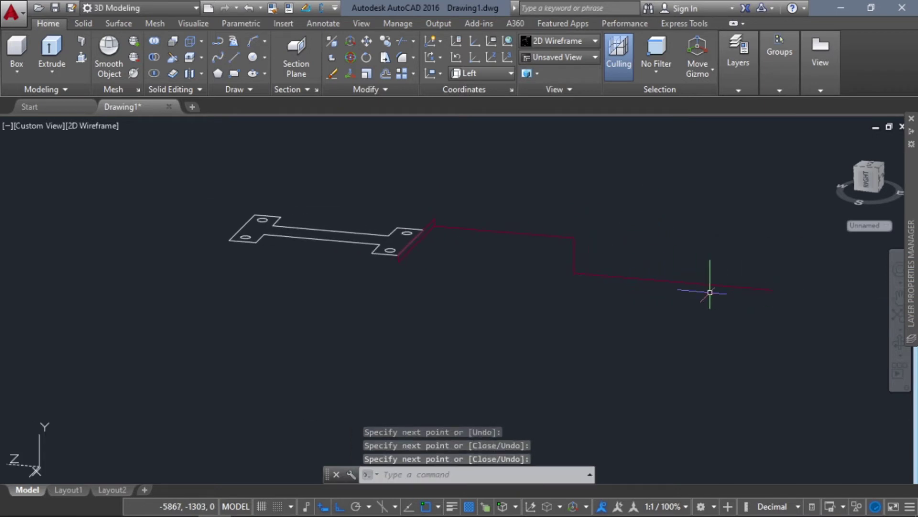
- Move the three stepped lines by their upper bend point onto the midpoint of the base's rear long edge
mouse_move(677, 332)
shift+middle_down()
mouse_move(597, 325)
mouse_move(578, 297)
mouse_move(682, 355)
mouse_move(612, 349)
mouse_move(670, 335)
shift+middle_up()
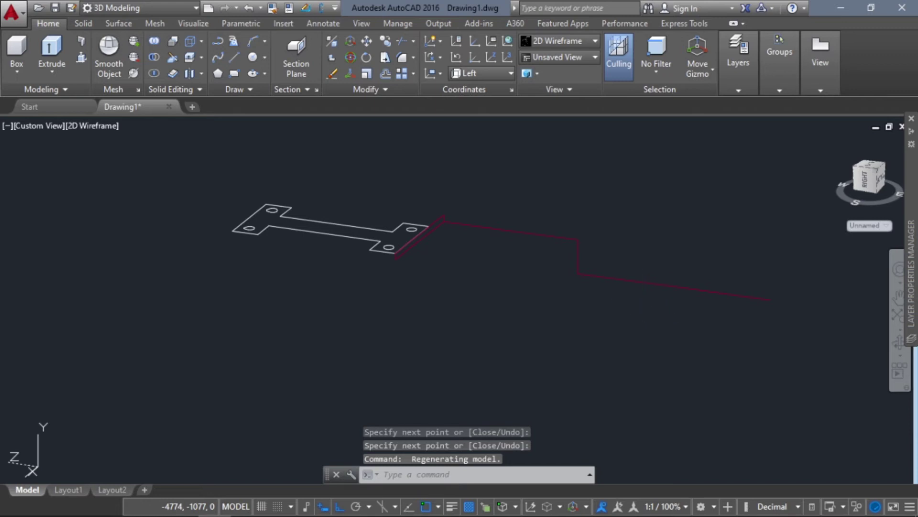
shift+middle_drag(670, 335, 640, 320)
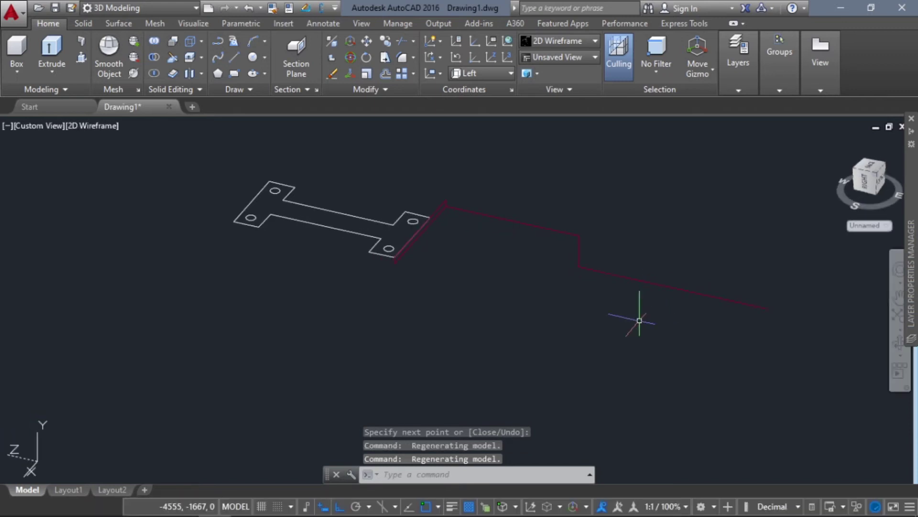
scroll(566, 254, up, 2)
scroll(543, 241, down, 2)
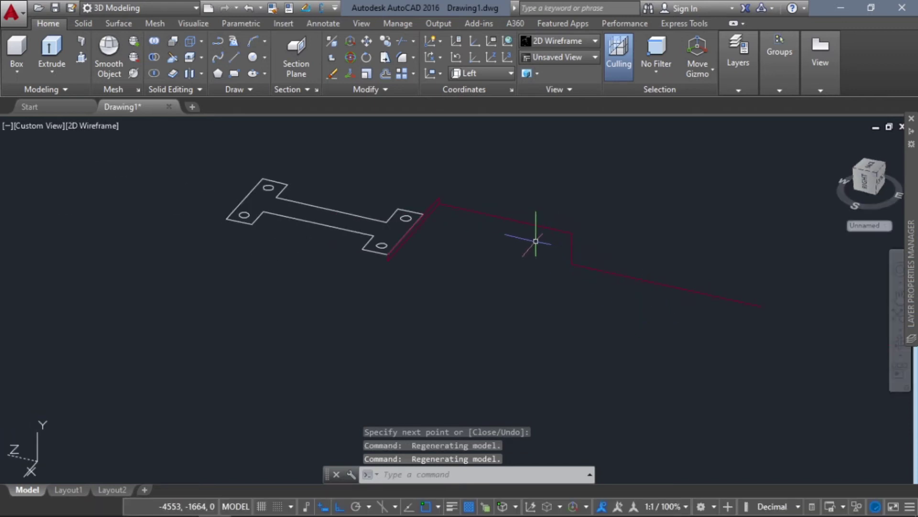
click(367, 44)
click(613, 311)
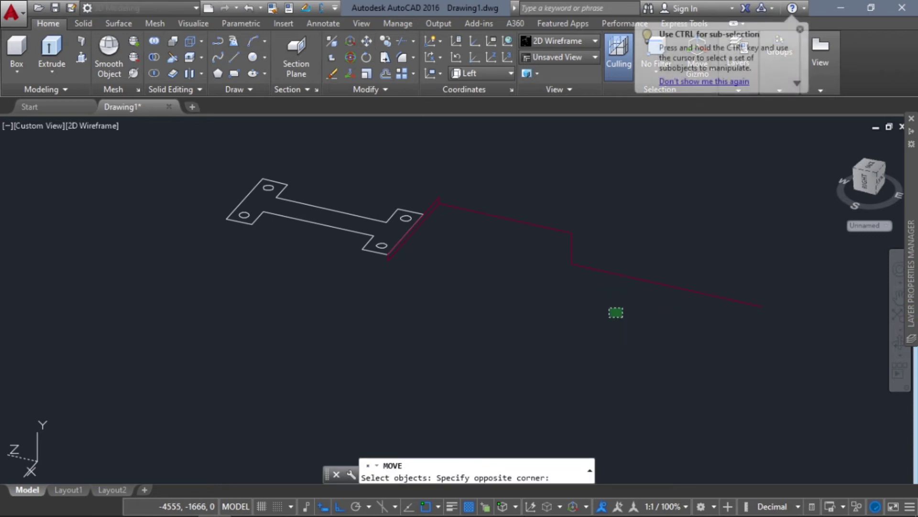
click(549, 199)
key(Return)
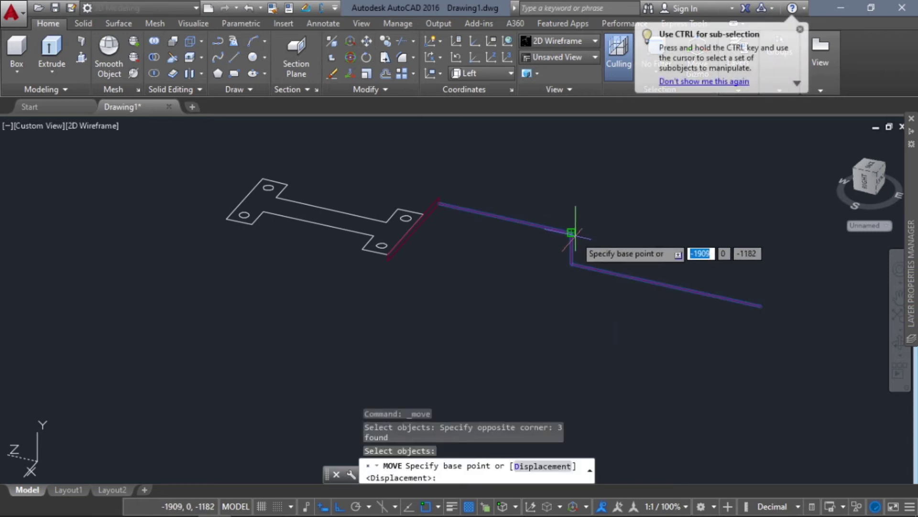
click(571, 233)
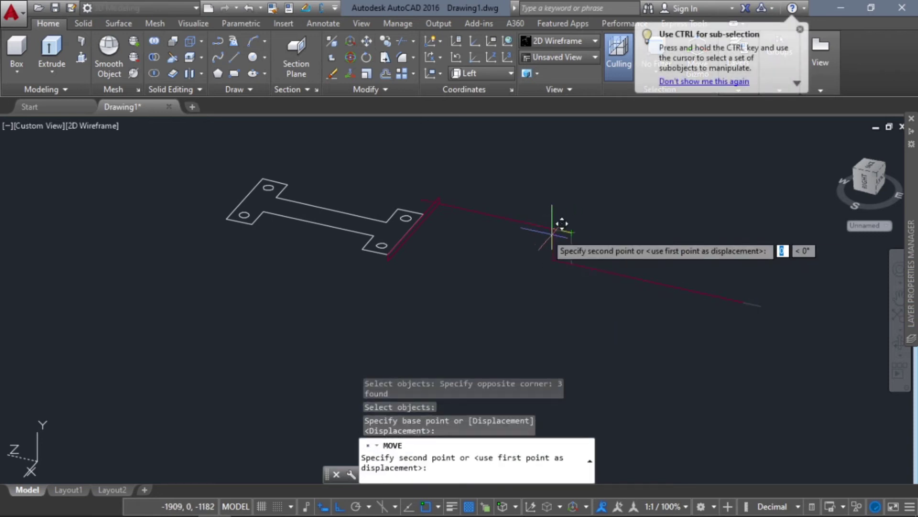
scroll(335, 206, up, 4)
click(335, 206)
shift+middle_drag(392, 351, 430, 343)
scroll(394, 337, down, 2)
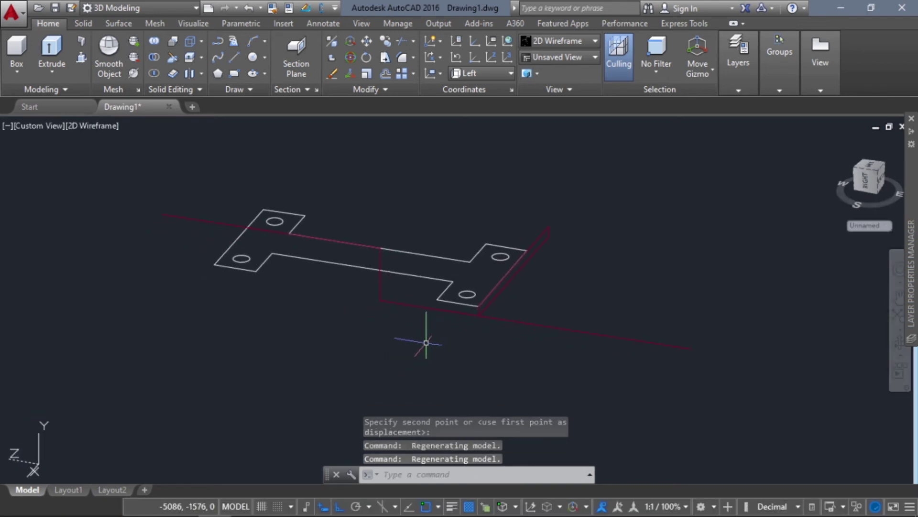
key(Escape)
key(Escape)
key(Escape)
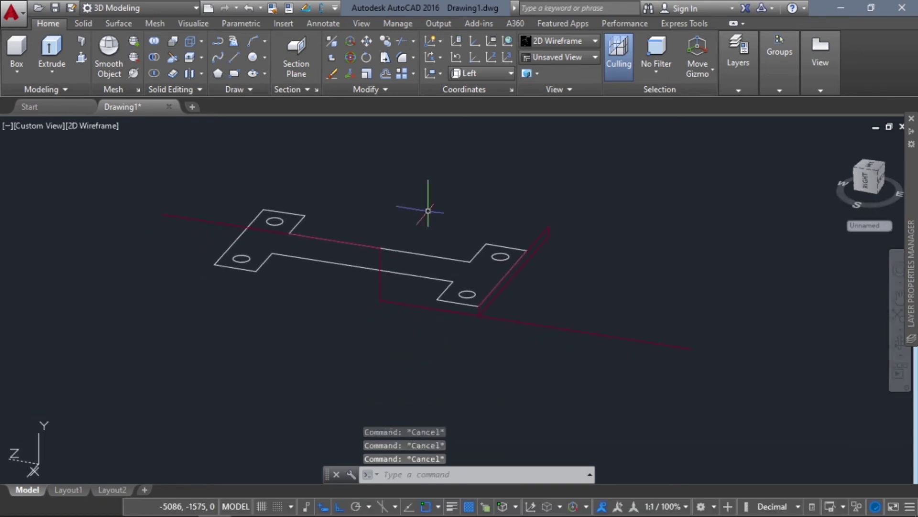
click(402, 57)
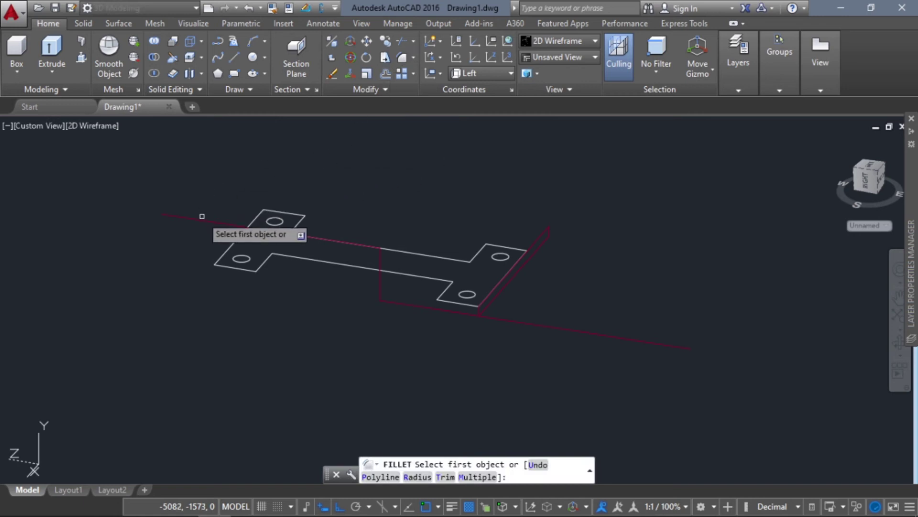
key(Return)
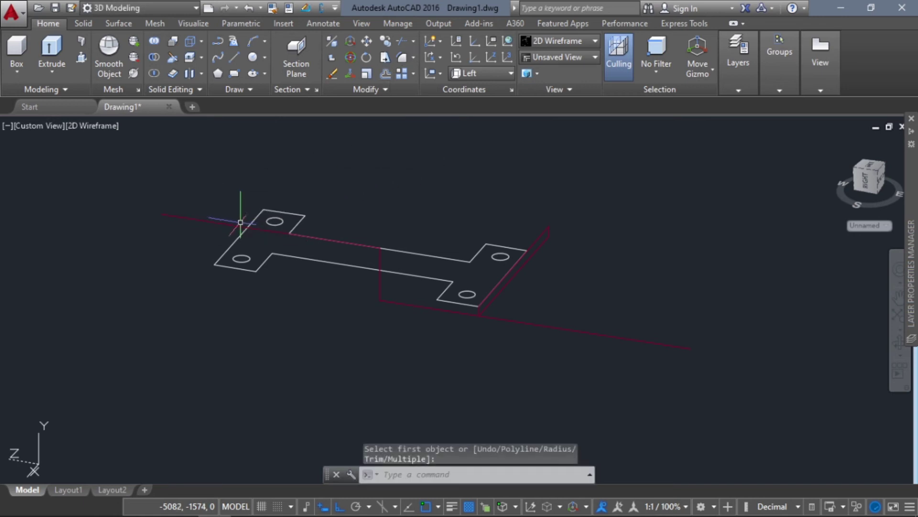
key(Escape)
key(Escape)
key(Escape)
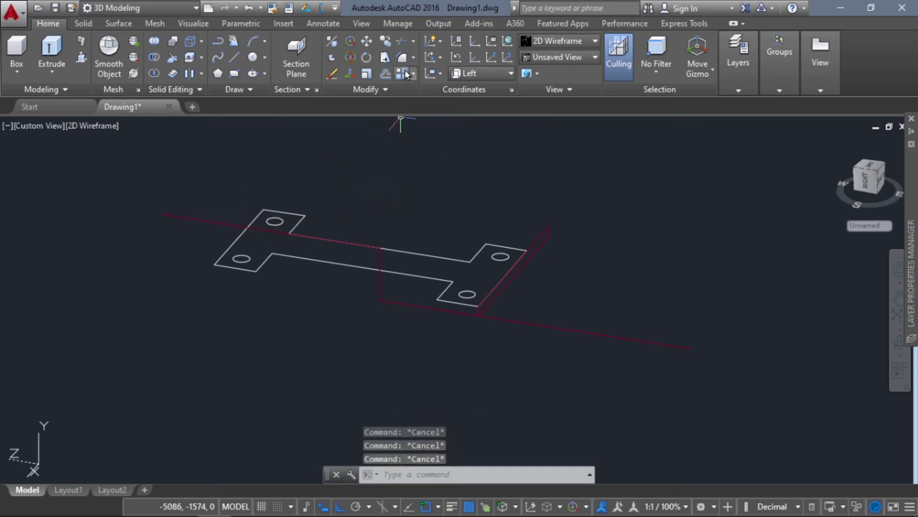
- Fillet both bends of the stepped line with a radius of .1, using the Multiple option
click(402, 60)
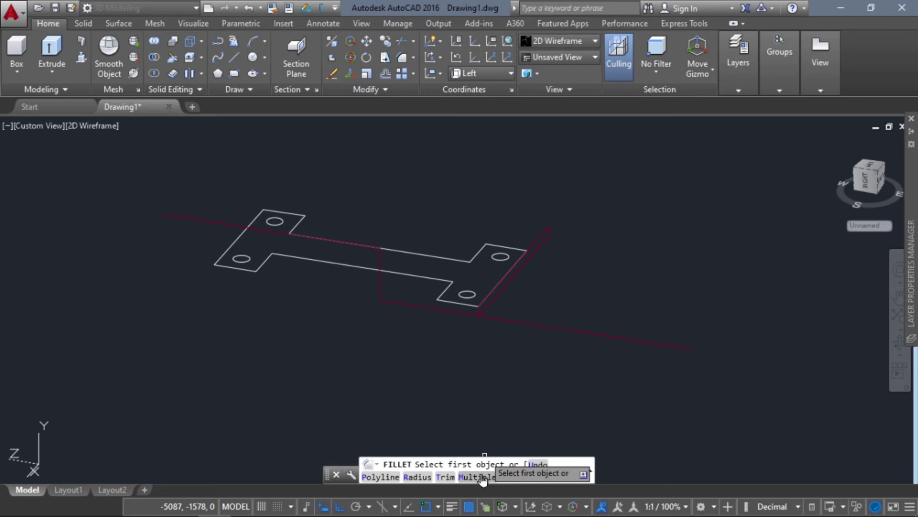
click(481, 478)
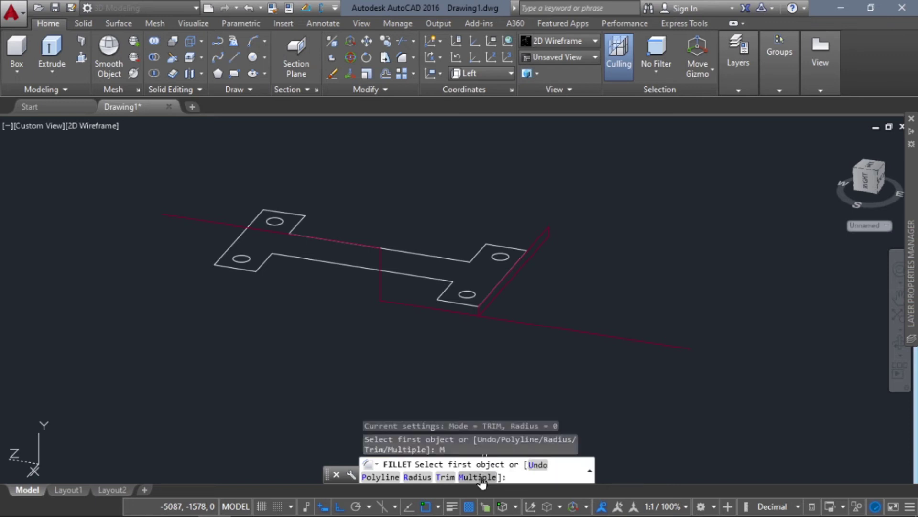
click(427, 480)
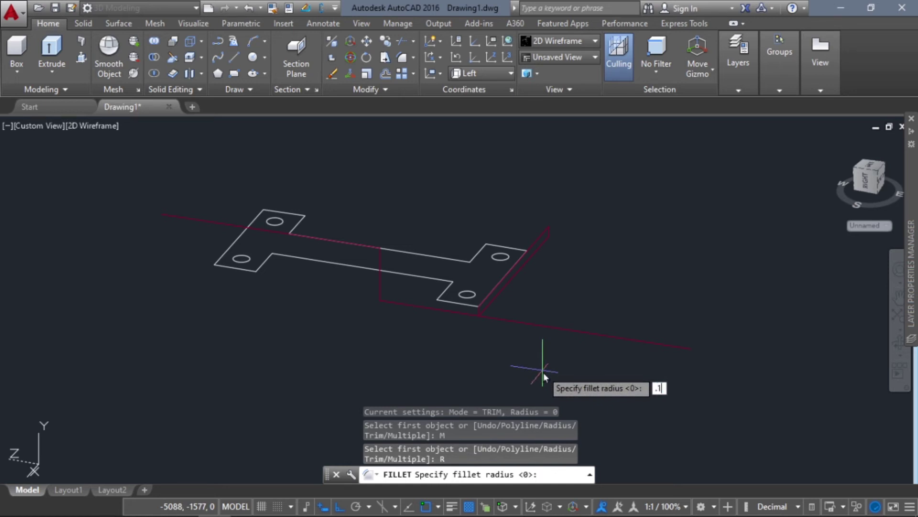
key(Return)
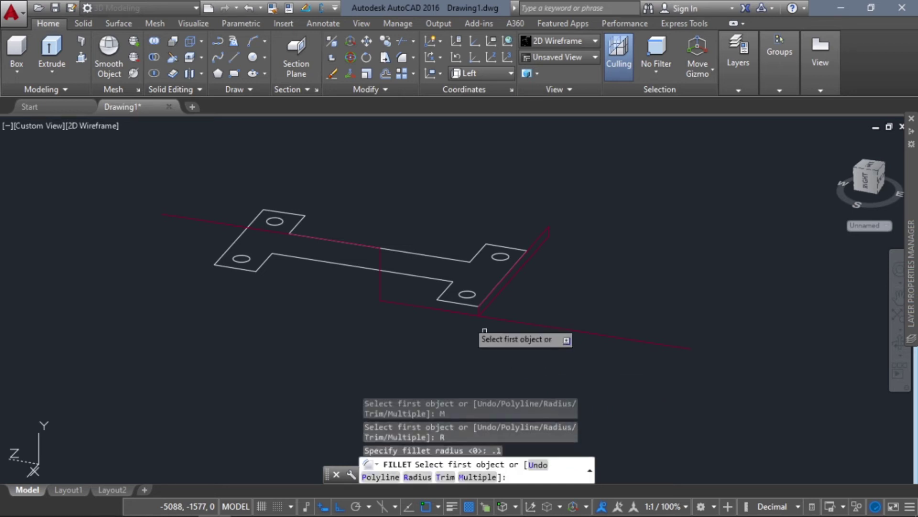
click(351, 242)
click(379, 259)
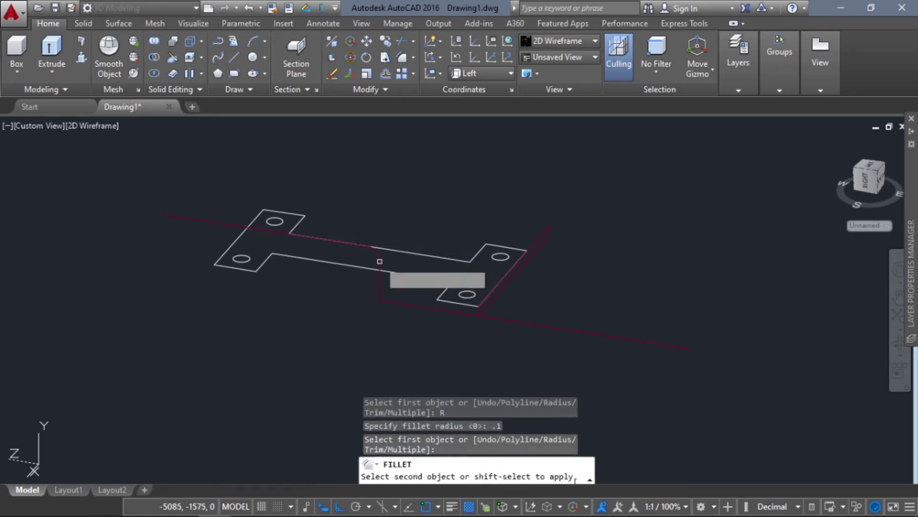
click(380, 287)
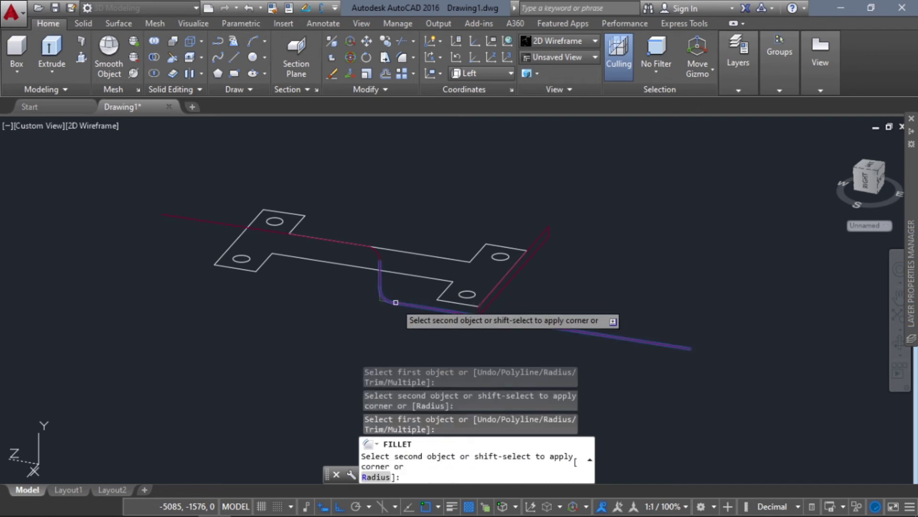
click(394, 300)
key(Escape)
key(Escape)
key(Escape)
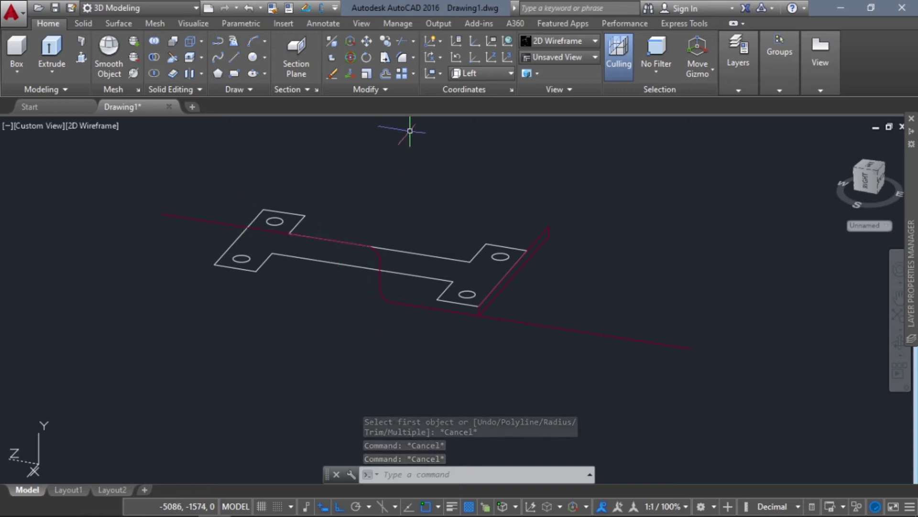
- Join the three lines and two fillet arcs of the stepped path into one continuous curve
click(396, 94)
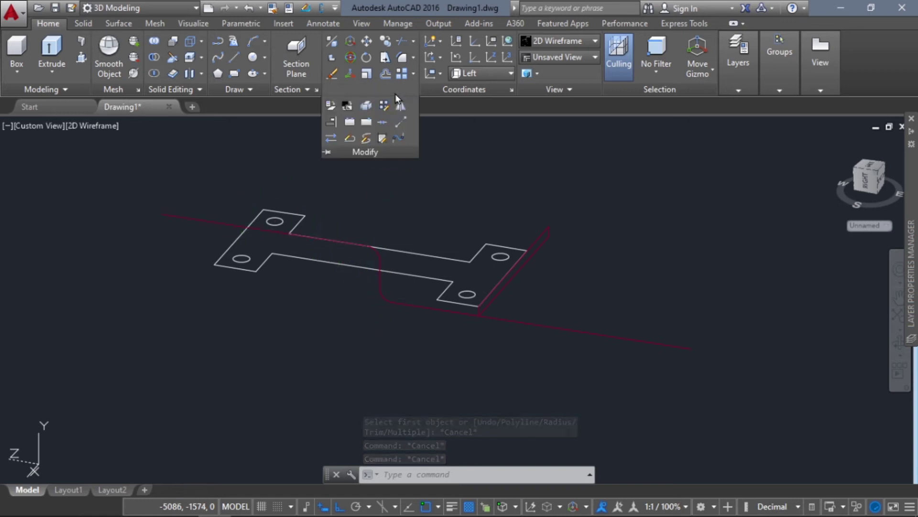
click(383, 126)
click(286, 234)
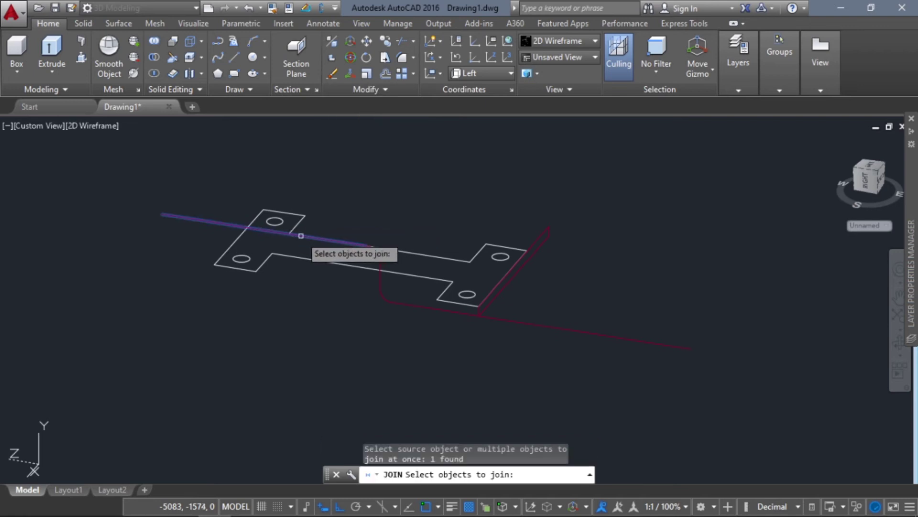
scroll(372, 248, up, 2)
click(380, 253)
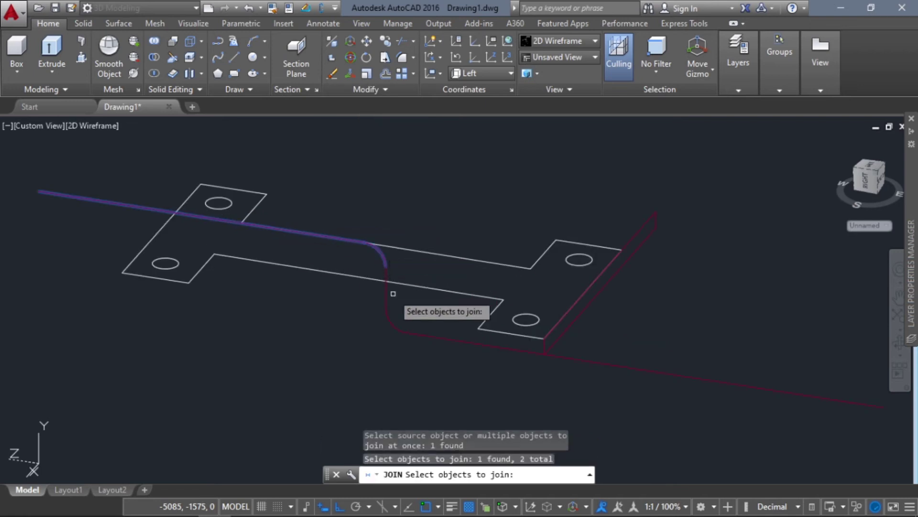
scroll(383, 278, up, 3)
click(356, 218)
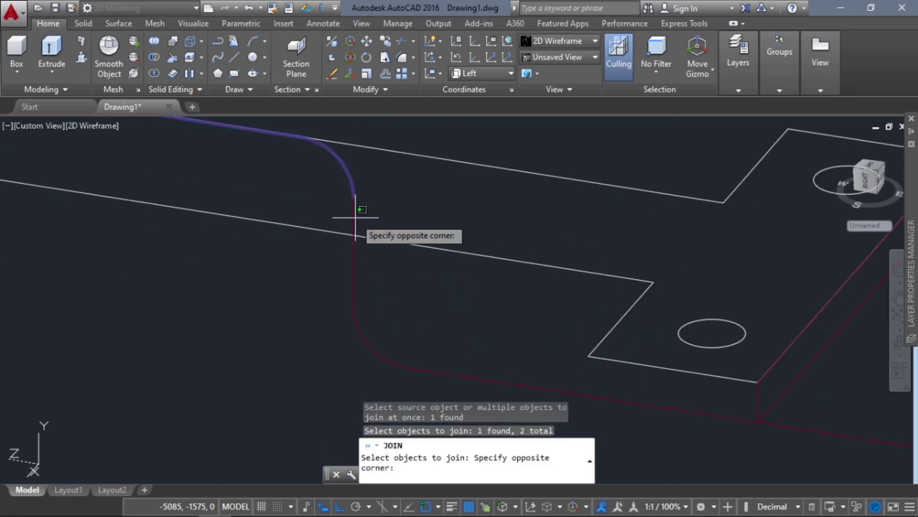
click(352, 216)
click(355, 215)
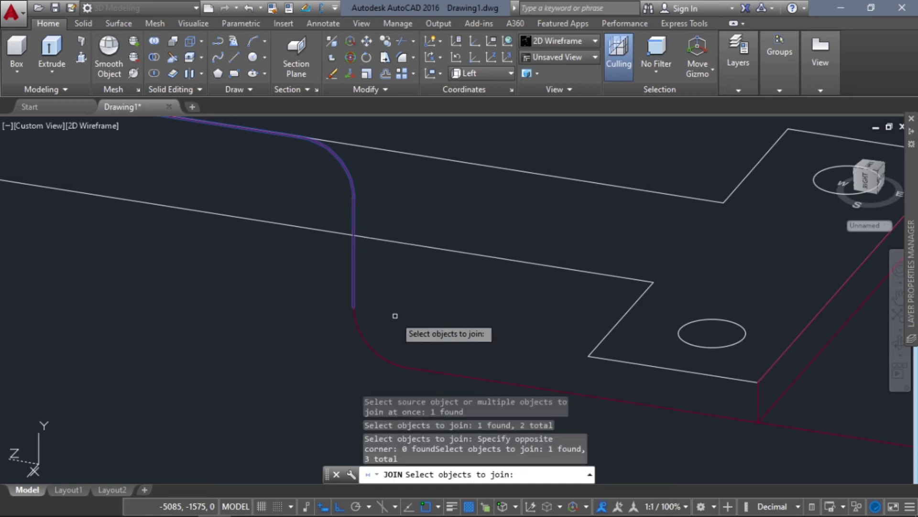
scroll(386, 308, down, 4)
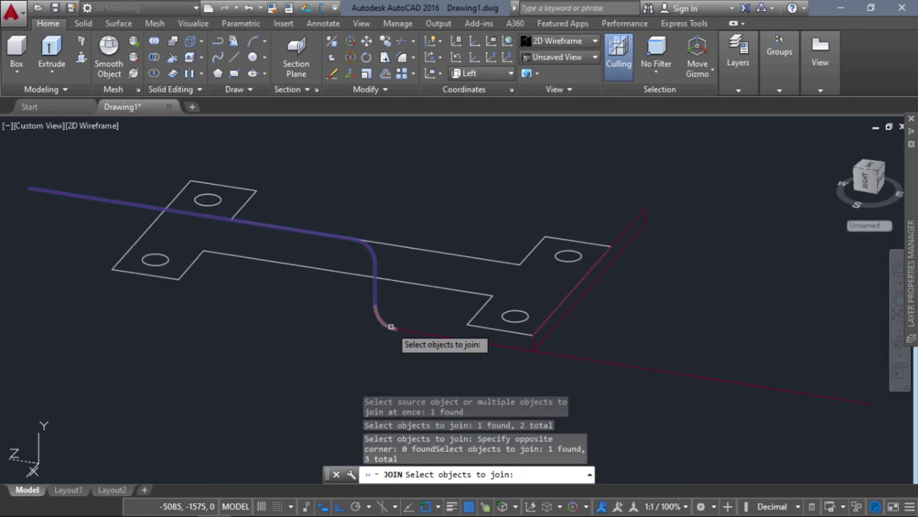
click(390, 327)
click(417, 333)
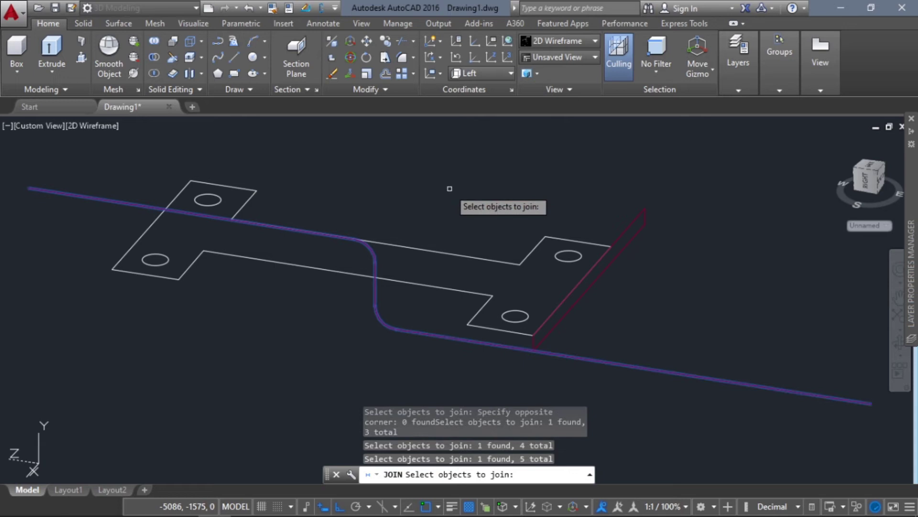
key(Return)
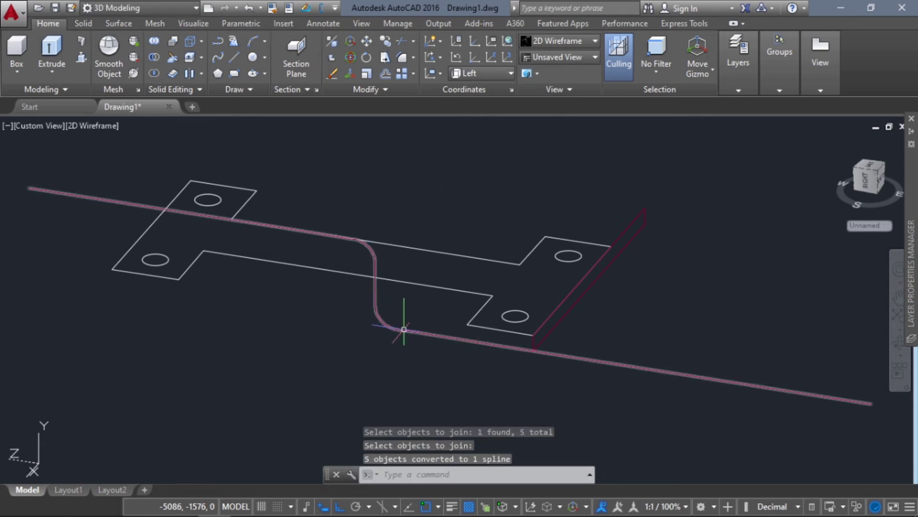
- Join all twelve edge segments of the I-shaped base outline into a single closed polyline
scroll(304, 226, down, 2)
mouse_move(382, 350)
shift+middle_down()
mouse_move(396, 334)
mouse_move(365, 357)
mouse_move(396, 356)
mouse_move(384, 349)
mouse_move(377, 304)
mouse_move(376, 329)
mouse_move(378, 321)
shift+middle_up()
drag(410, 116, 391, 89)
click(390, 90)
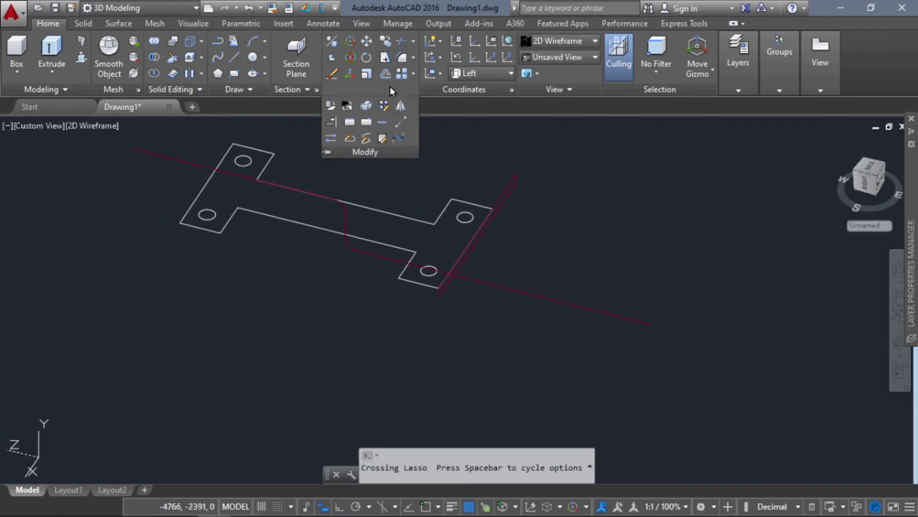
click(383, 128)
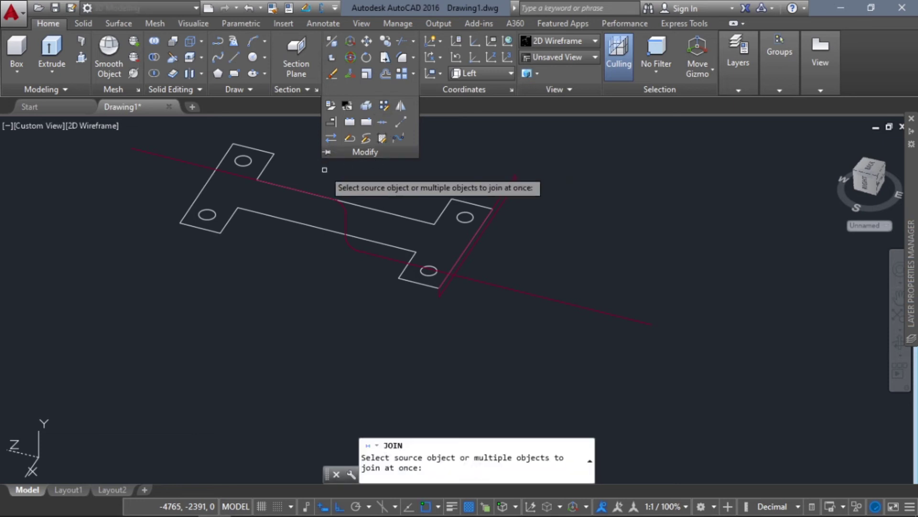
click(255, 149)
click(229, 150)
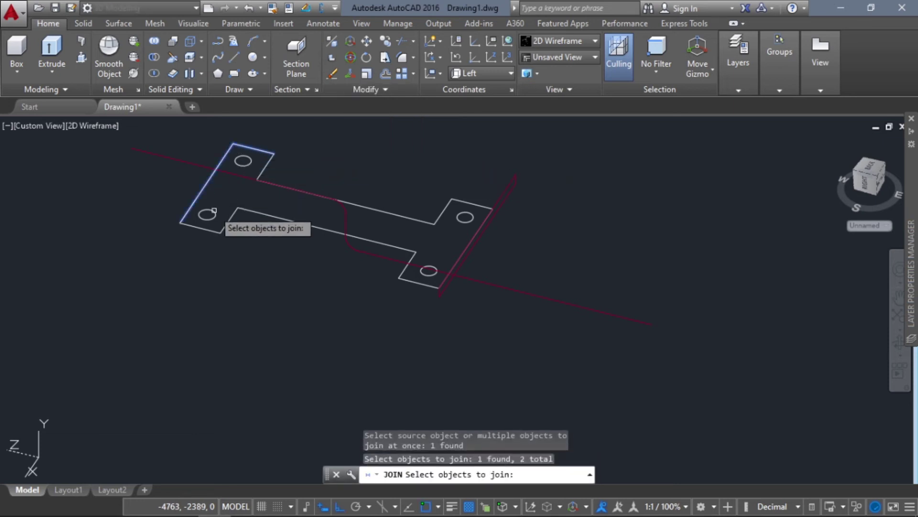
click(214, 226)
click(224, 223)
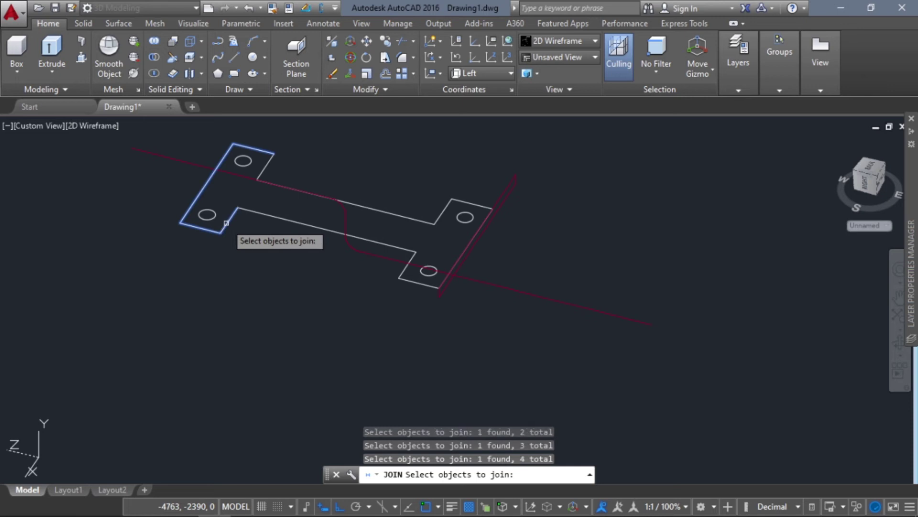
click(268, 215)
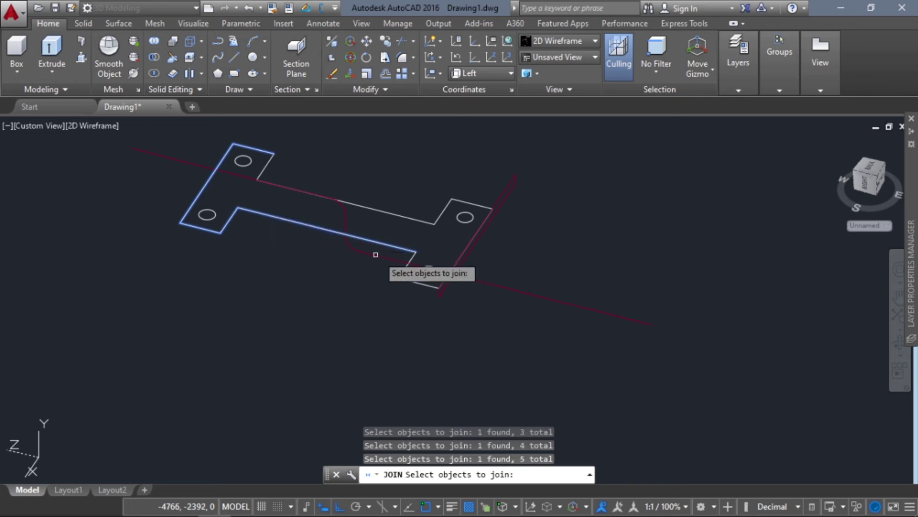
click(411, 281)
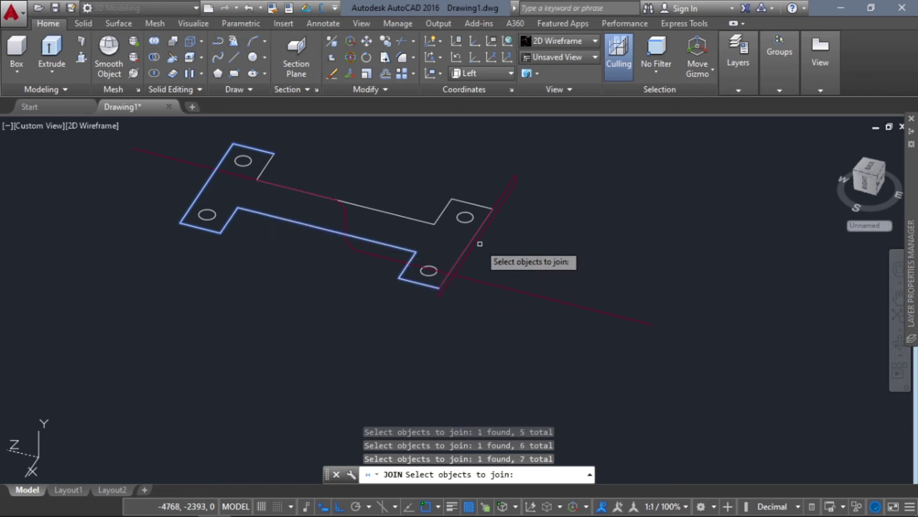
scroll(471, 240, up, 3)
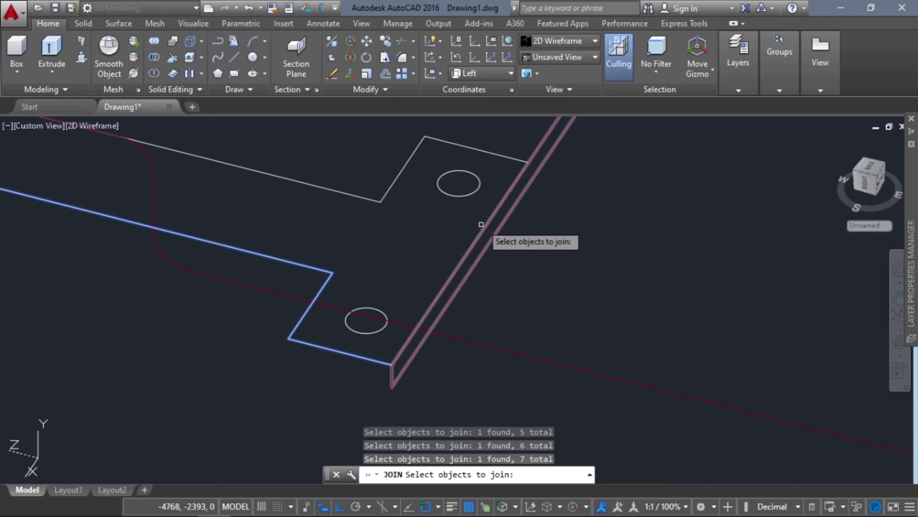
click(518, 162)
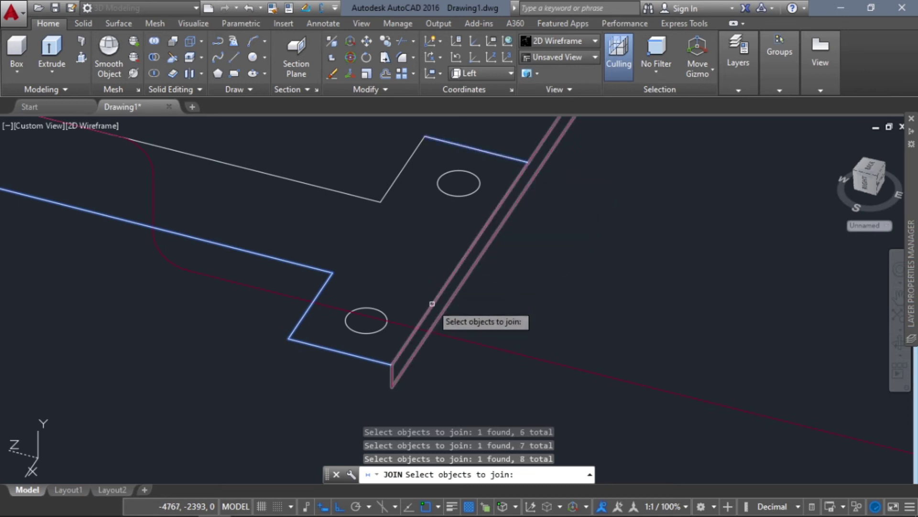
scroll(432, 164, down, 2)
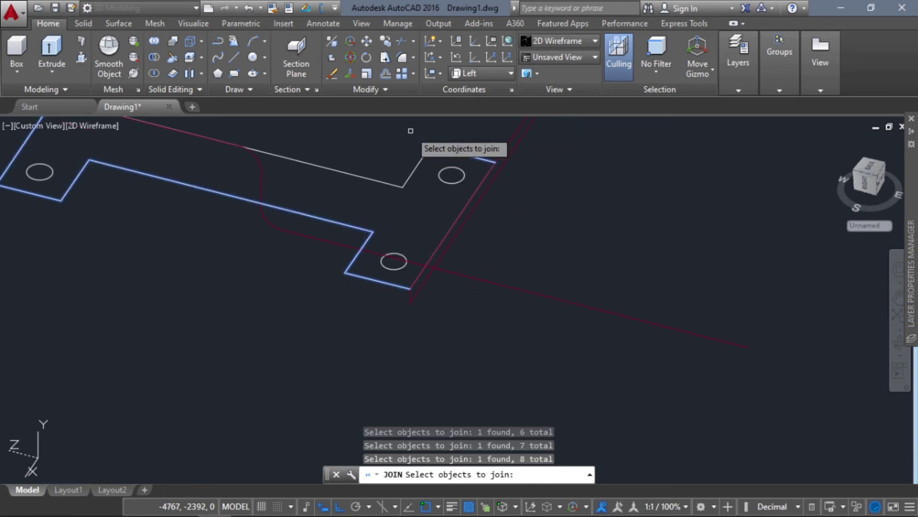
click(365, 123)
click(524, 321)
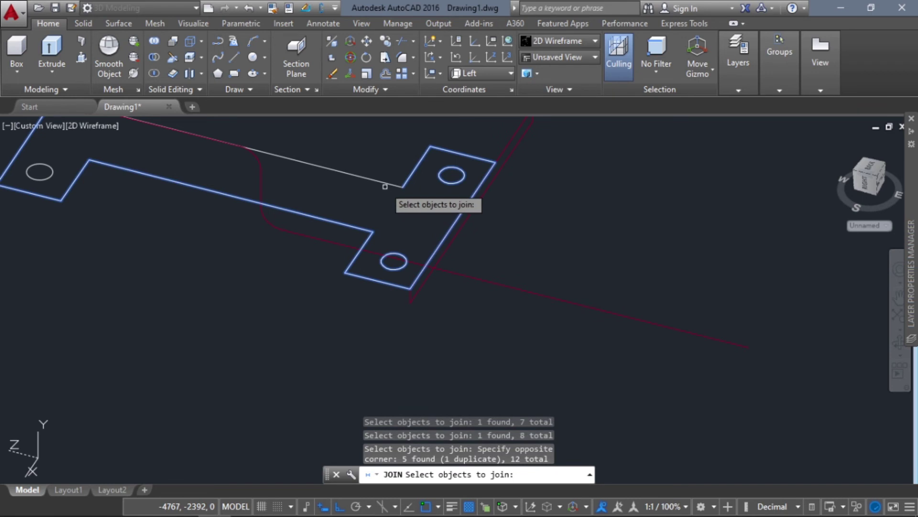
click(369, 182)
scroll(335, 210, down, 2)
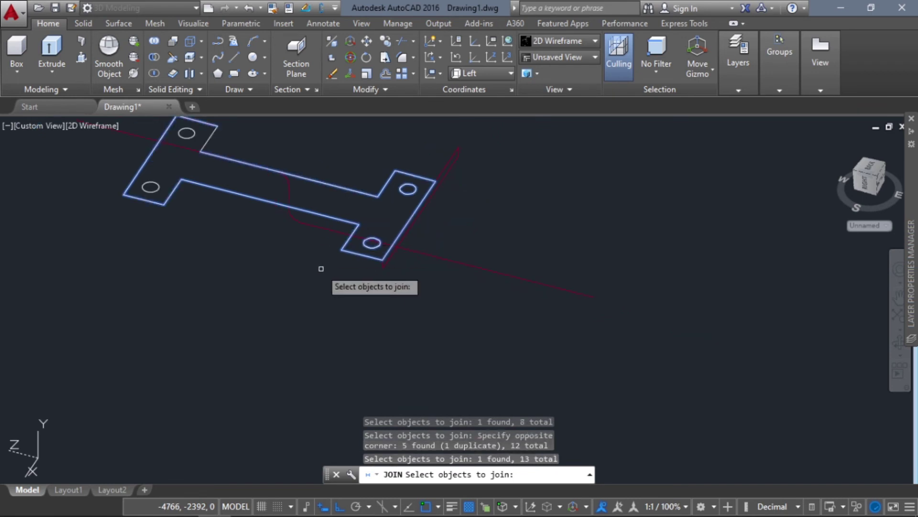
scroll(231, 147, up, 3)
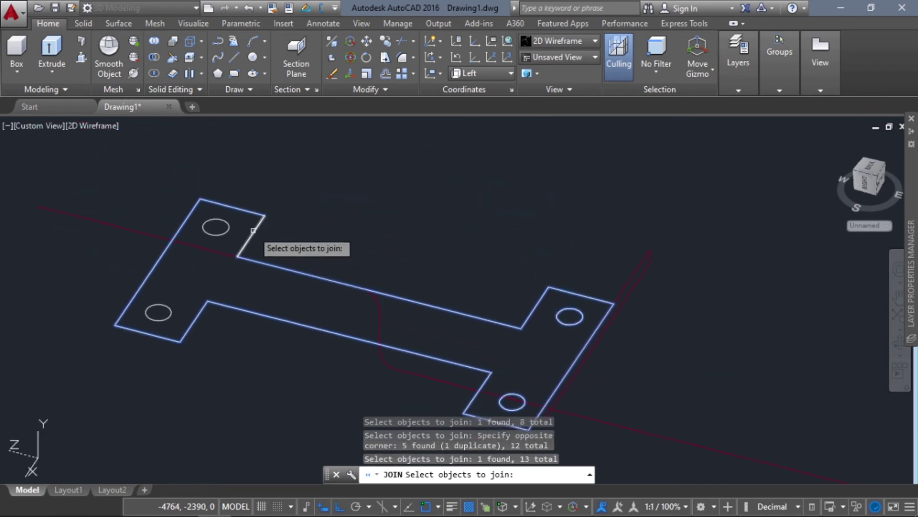
click(254, 230)
scroll(338, 211, down, 3)
scroll(545, 260, up, 2)
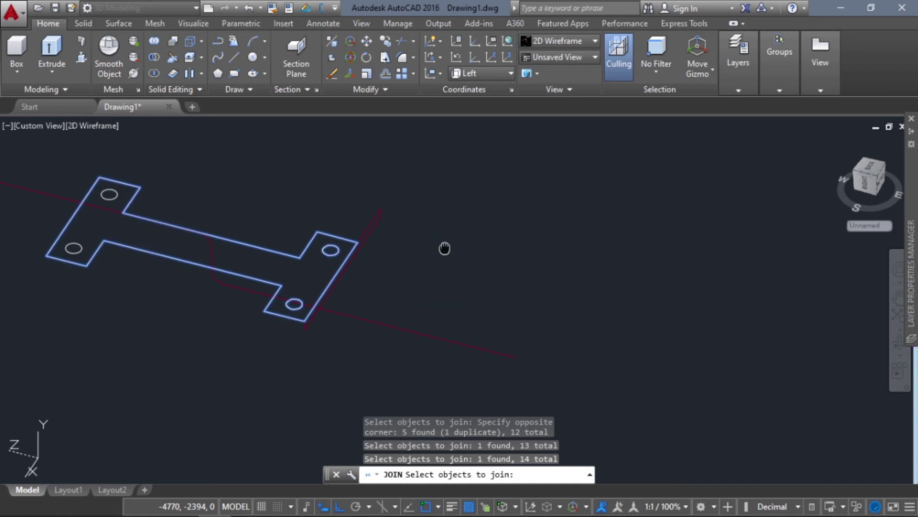
middle_drag(445, 247, 598, 262)
key(Return)
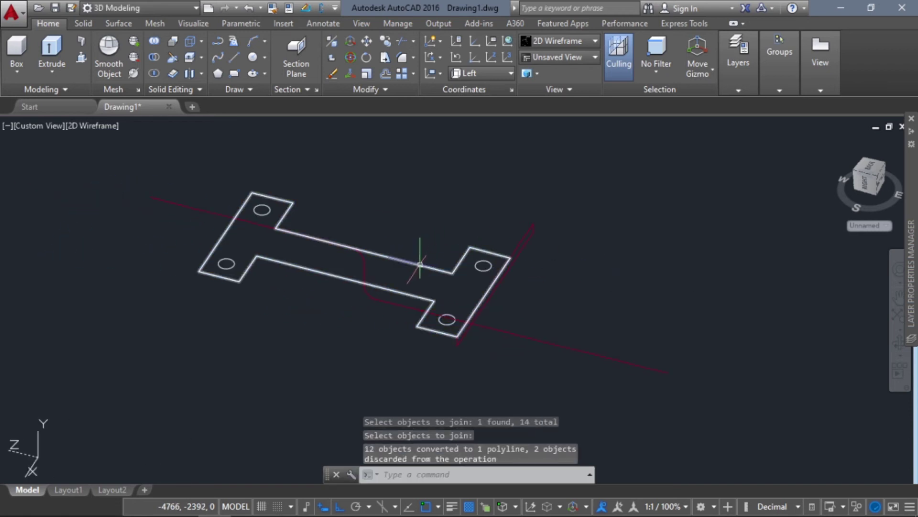
- Set the viewport's visual style to Shaded
mouse_move(592, 325)
shift+middle_down()
mouse_move(594, 303)
mouse_move(591, 318)
shift+middle_up()
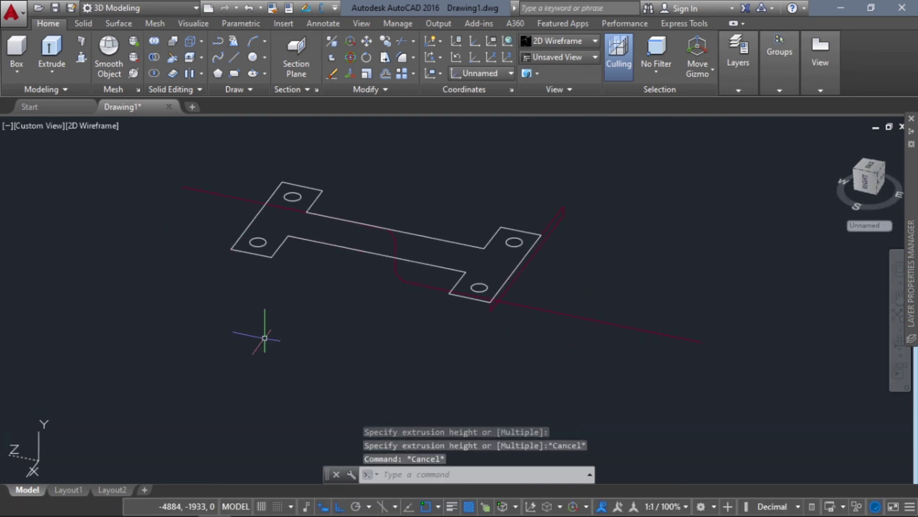
key(Escape)
key(Escape)
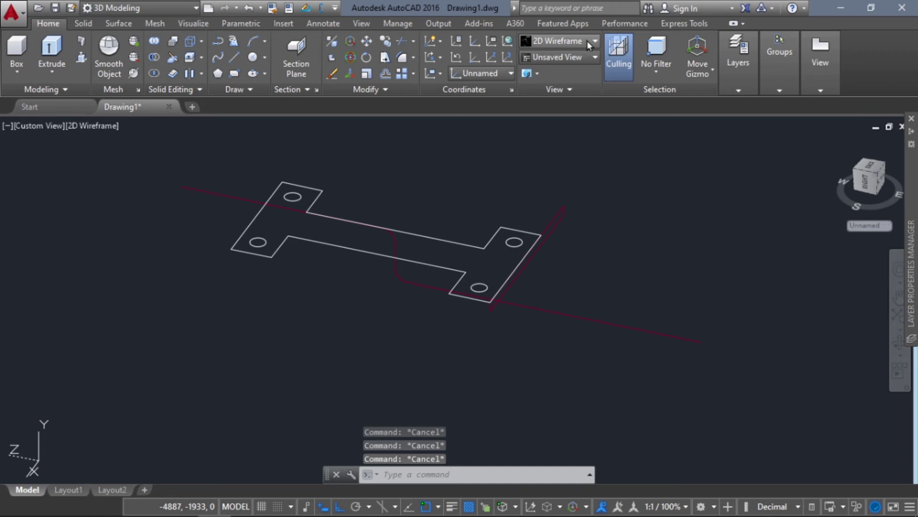
click(579, 40)
click(537, 130)
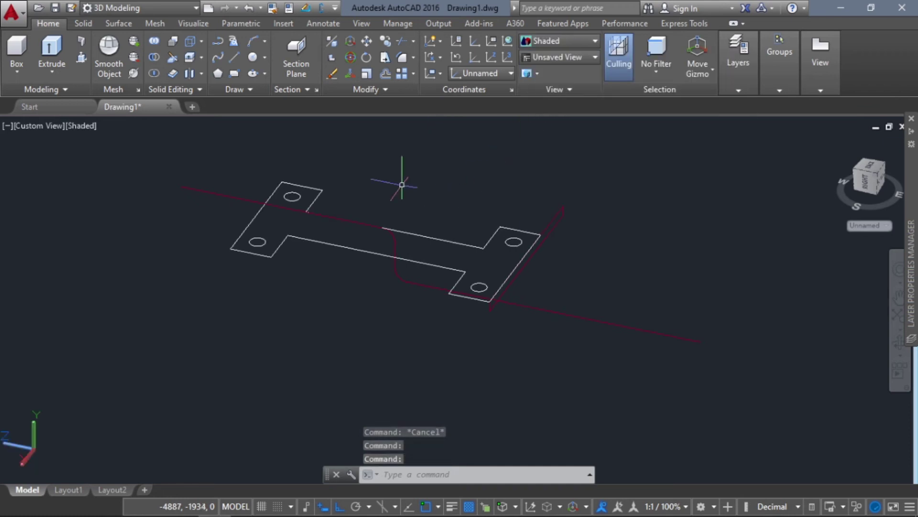
click(82, 59)
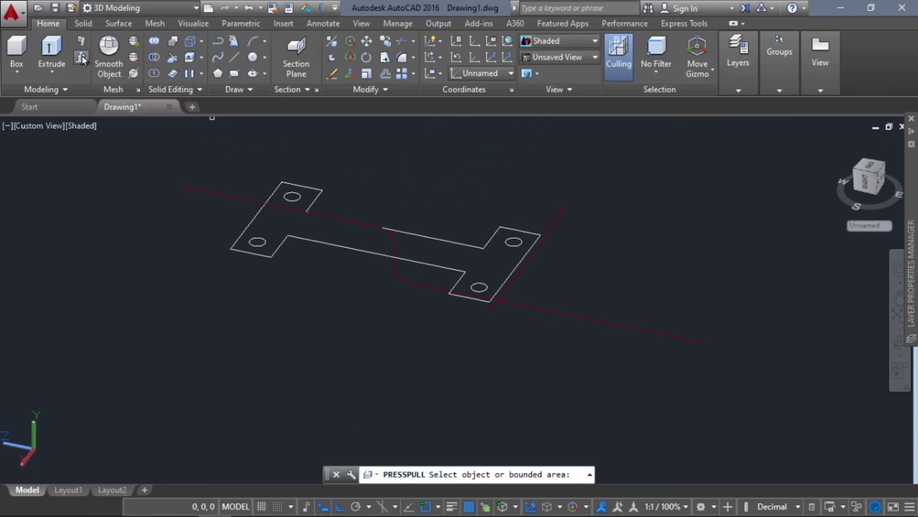
click(311, 240)
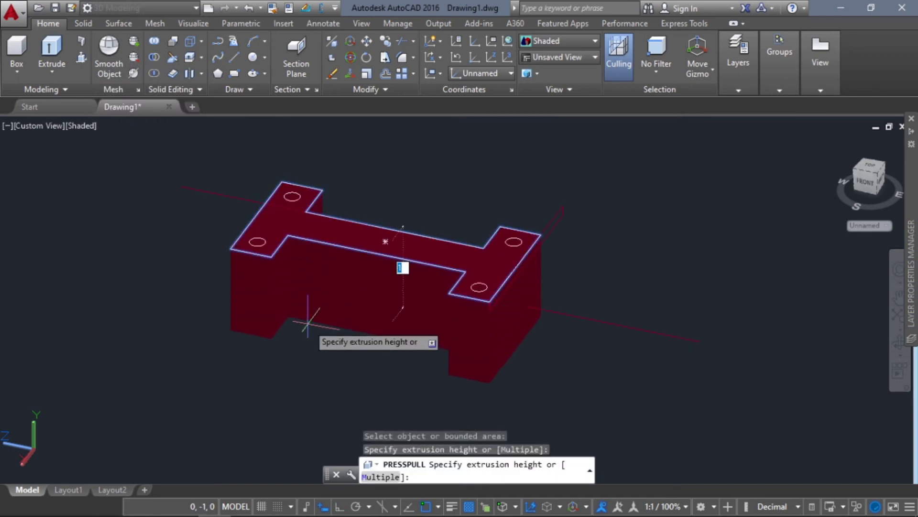
key(Escape)
- Make layer 0 the current layer
click(738, 90)
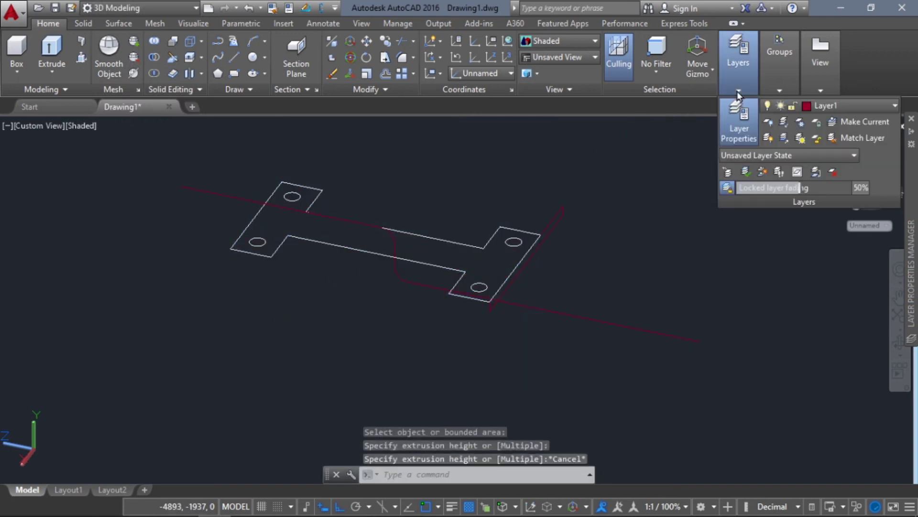
click(828, 108)
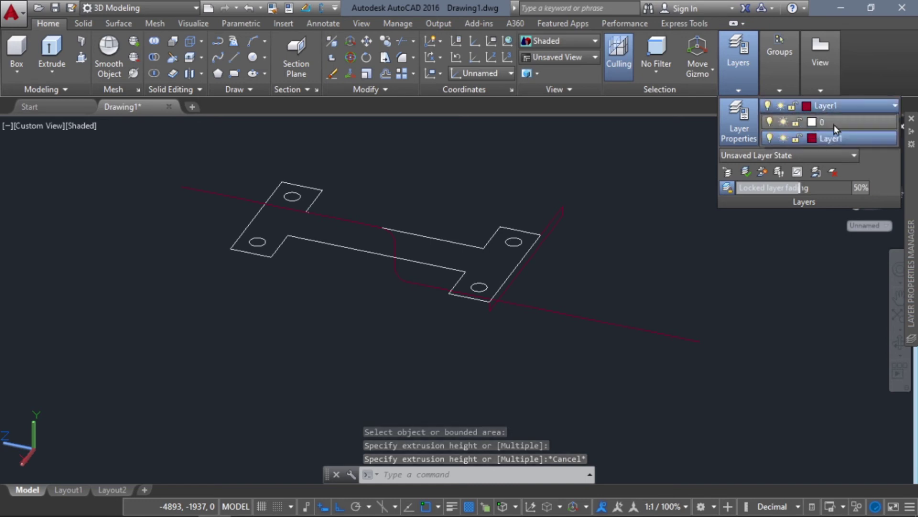
click(834, 124)
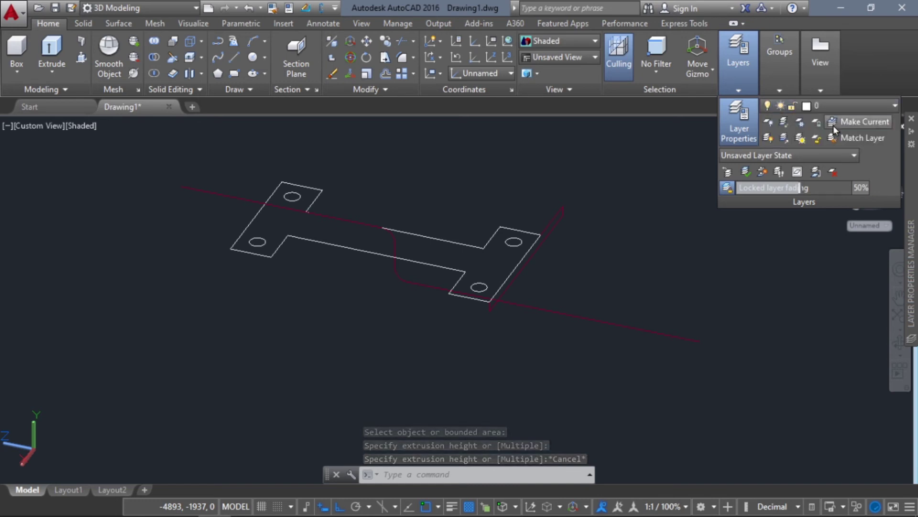
- Presspull the closed I-shaped base outline downward into a tall solid block
click(80, 57)
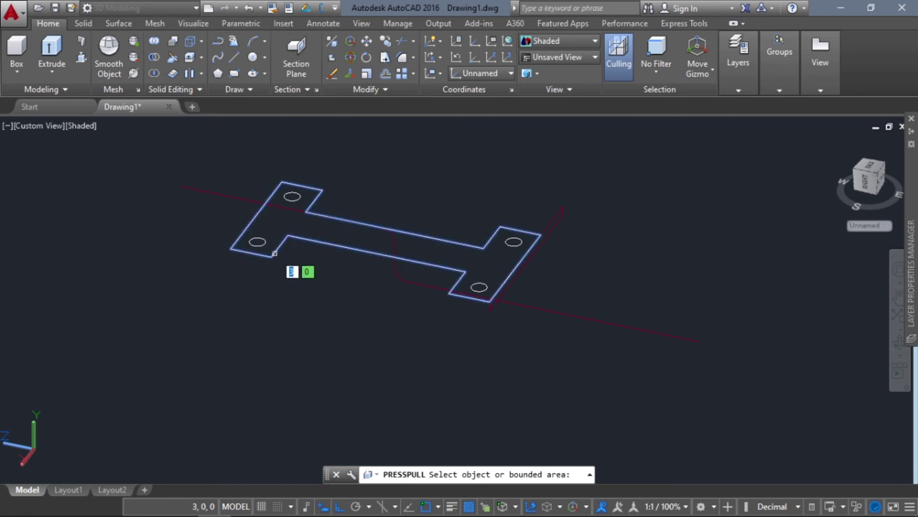
click(272, 255)
middle_drag(281, 360, 278, 295)
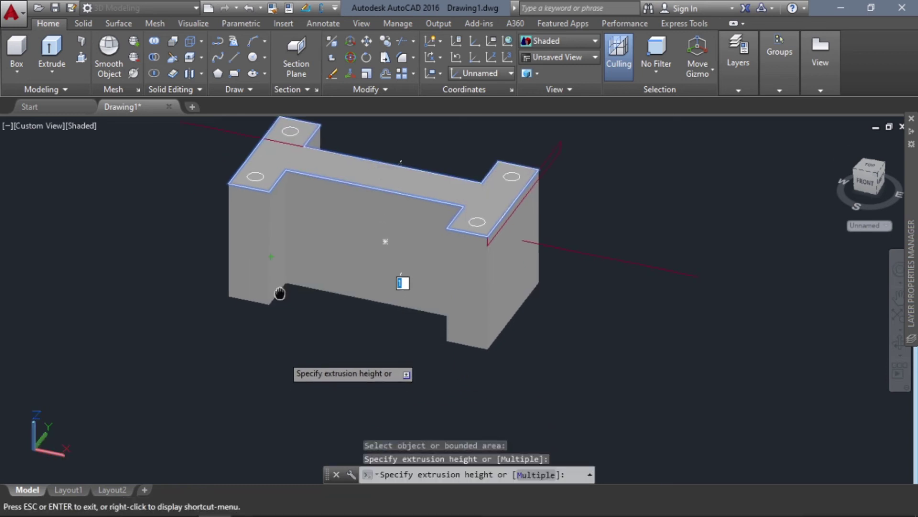
click(385, 241)
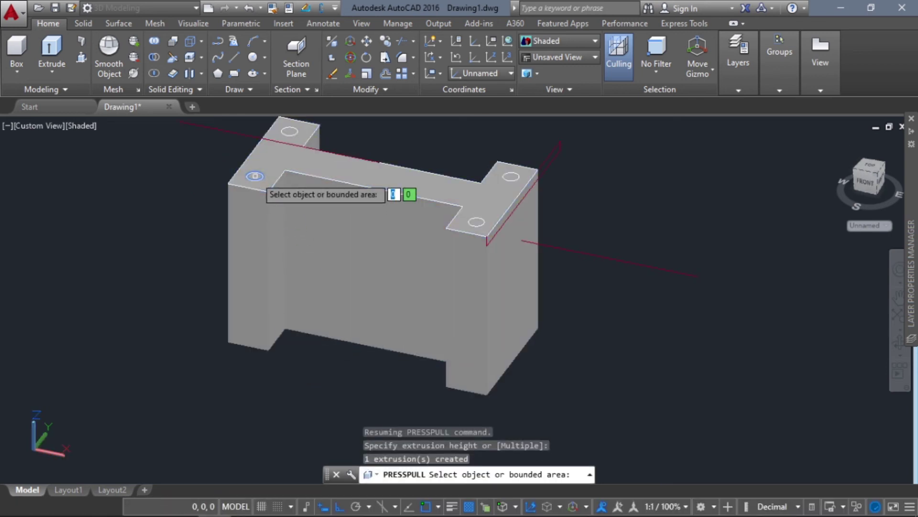
- Presspull the two front circles on the I-shaped block down through its full height to cut holes
click(254, 176)
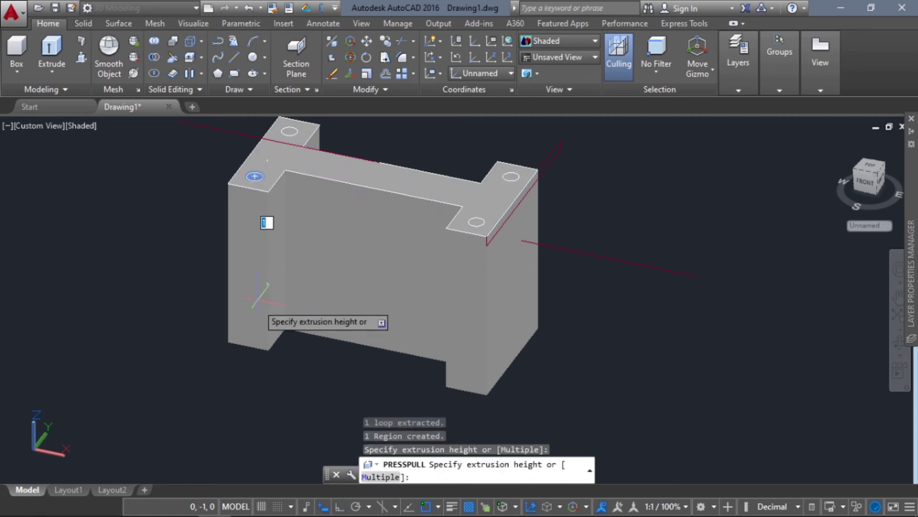
click(259, 381)
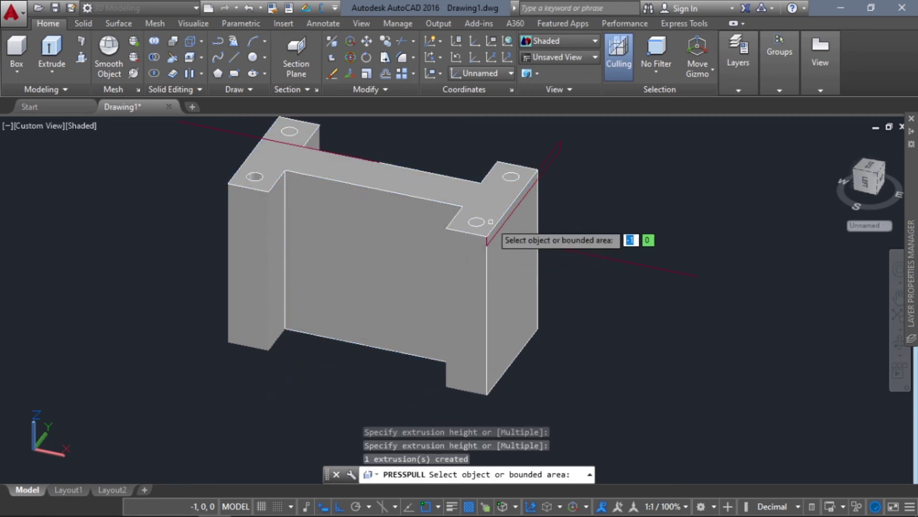
shift+middle_drag(471, 221, 469, 265)
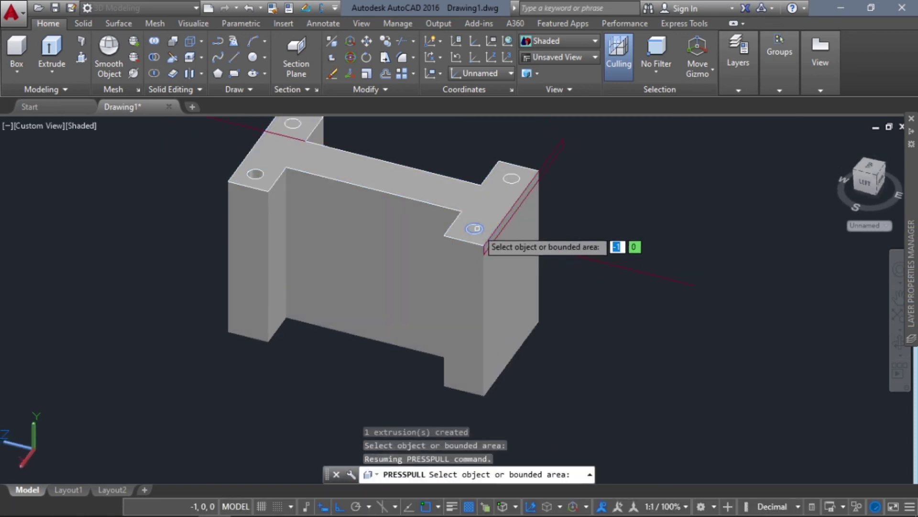
click(474, 228)
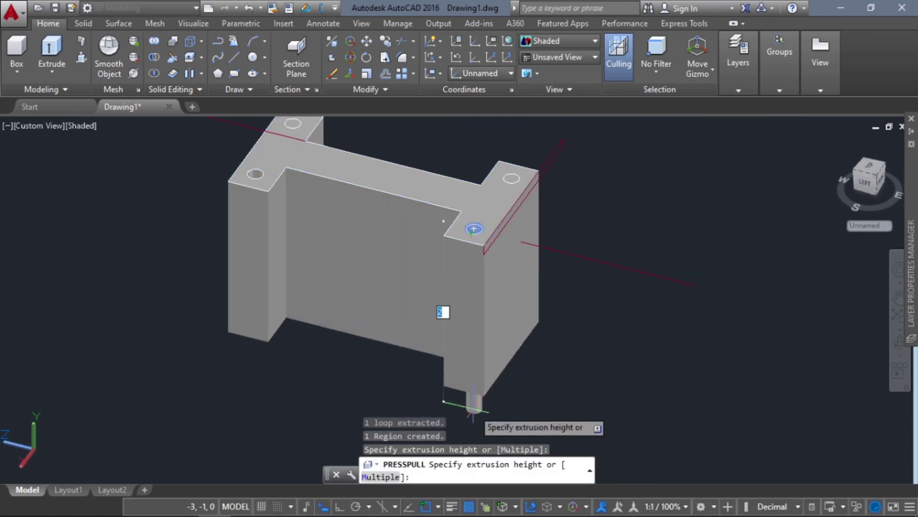
click(441, 403)
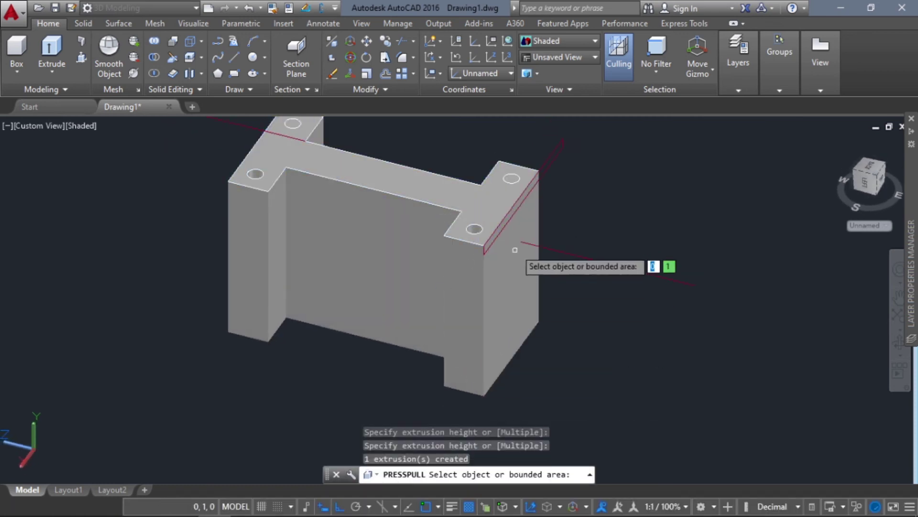
- Presspull the two rear circles down through the full height of the block to cut the remaining holes
click(512, 178)
click(529, 371)
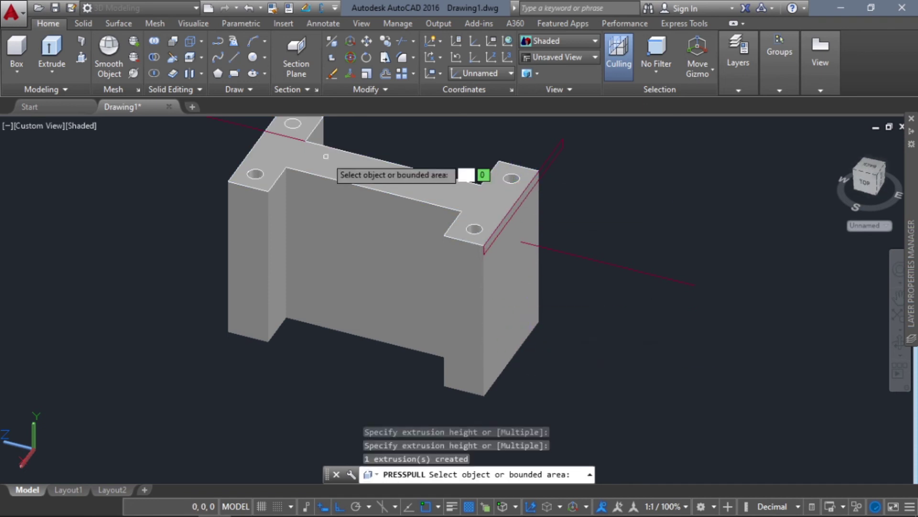
click(293, 123)
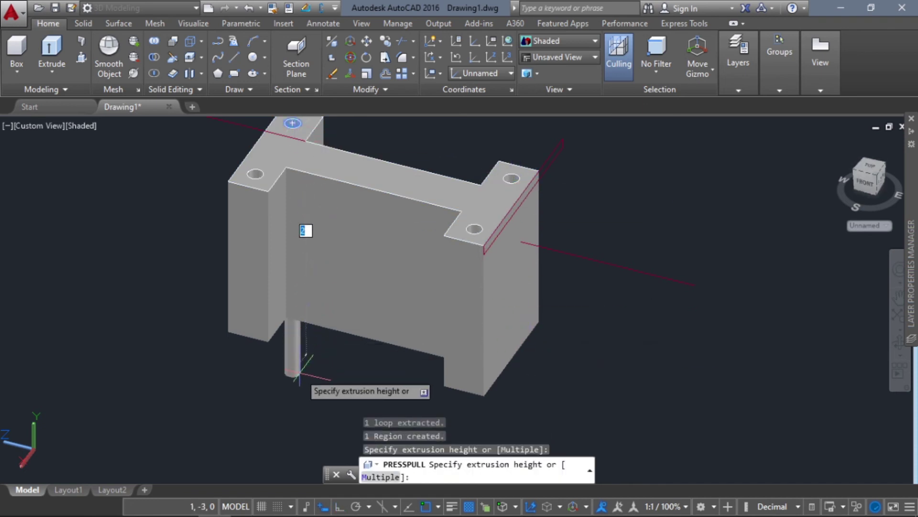
click(313, 377)
shift+middle_drag(323, 367, 356, 139)
shift+middle_drag(355, 170, 329, 334)
key(Escape)
key(Escape)
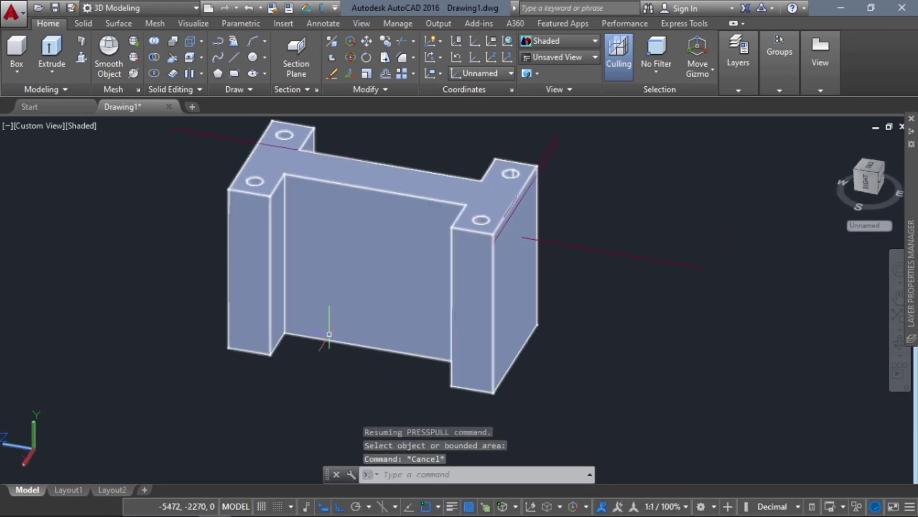
middle_drag(317, 368, 322, 398)
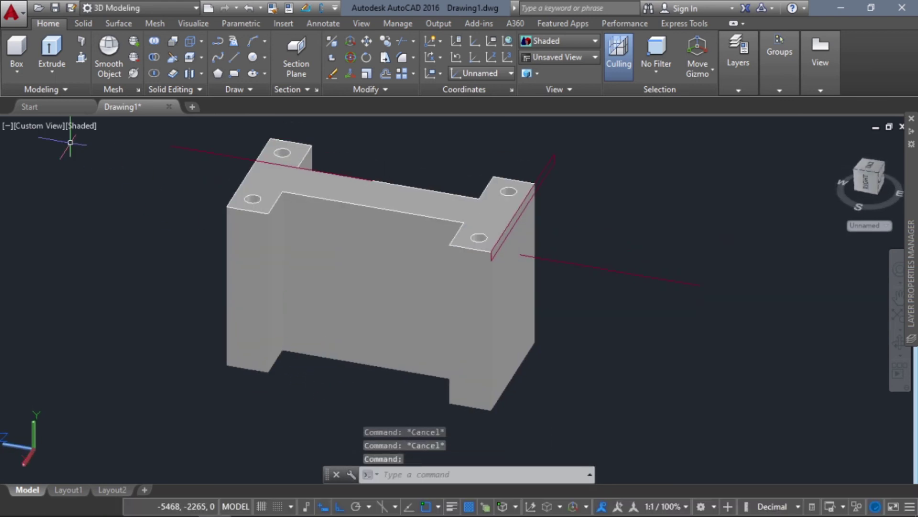
- Make Layer1 current and sweep the thin rectangular profile along the joined stepped path as a solid
click(50, 70)
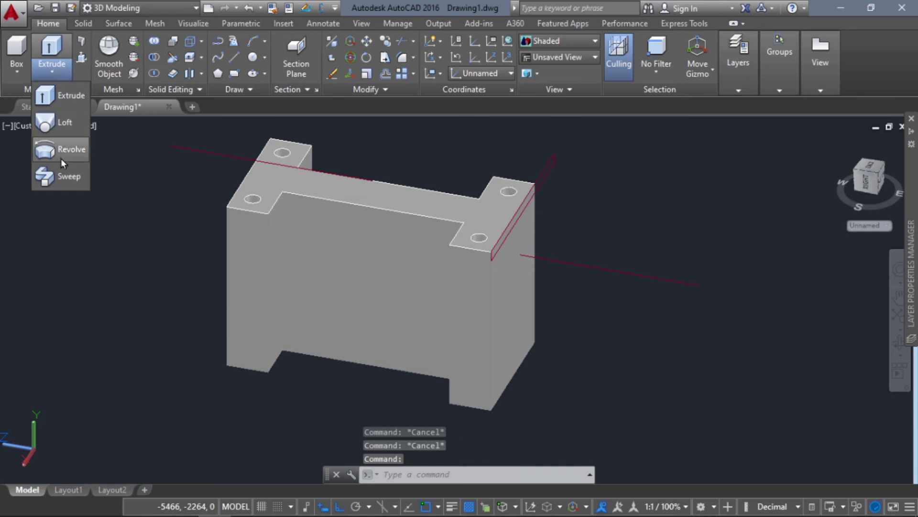
click(67, 180)
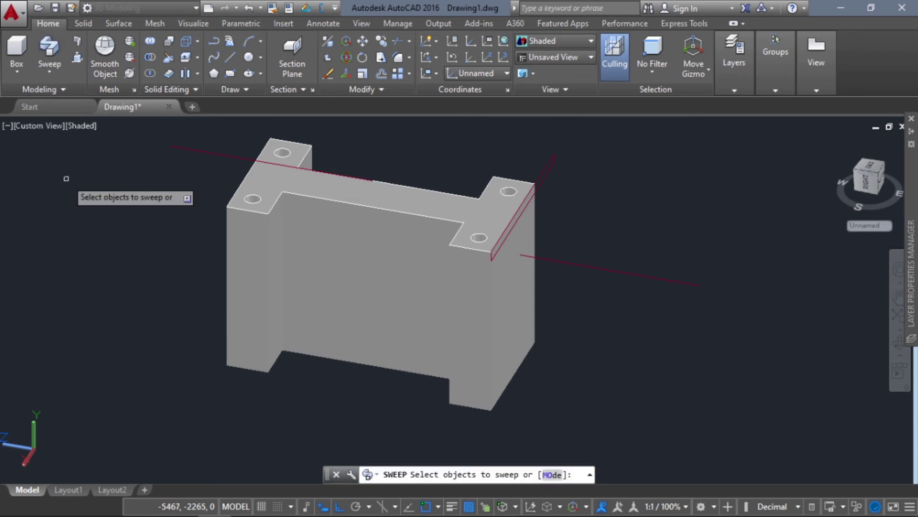
click(719, 86)
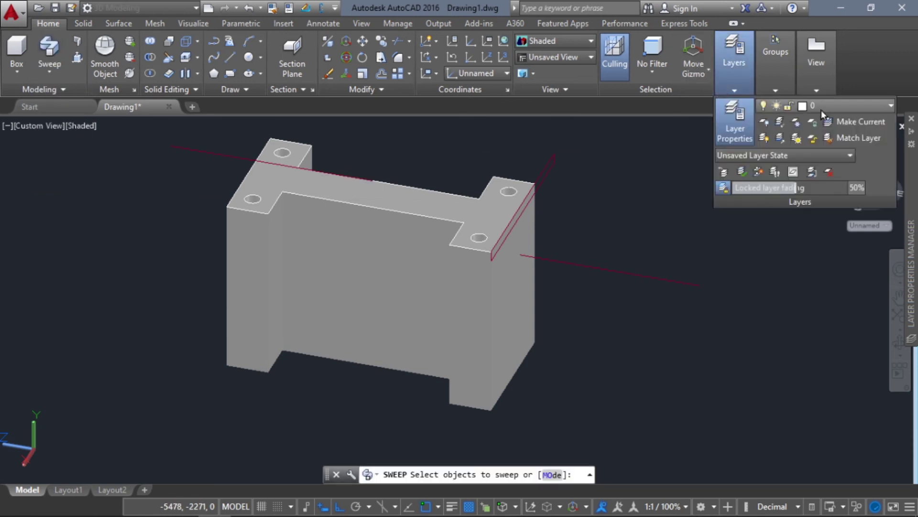
click(858, 109)
click(850, 142)
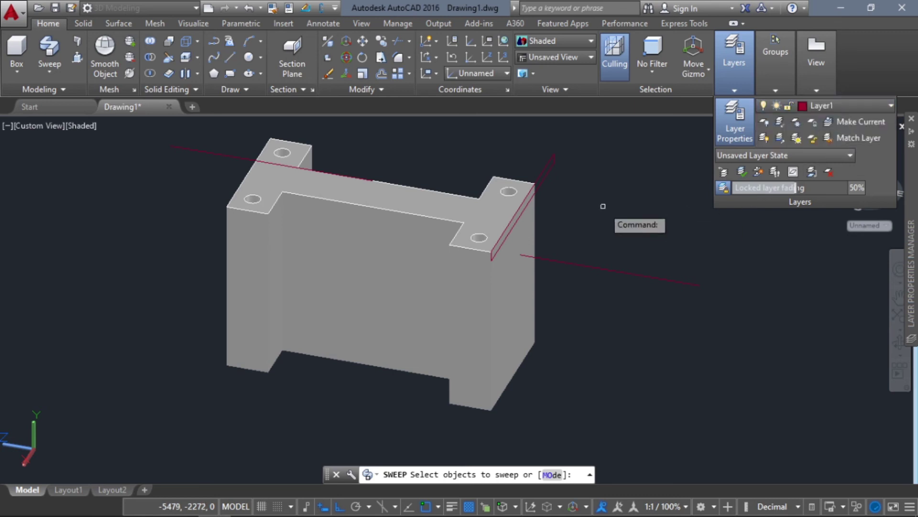
click(553, 162)
key(Return)
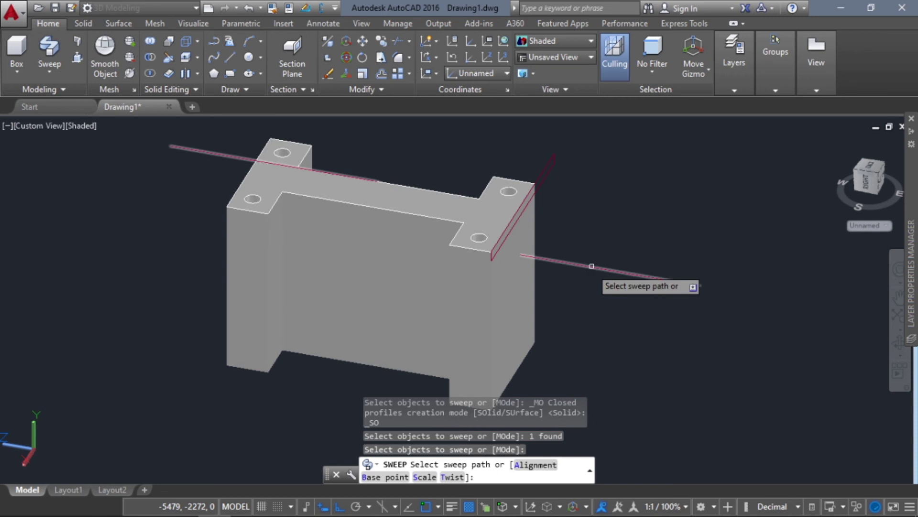
click(607, 277)
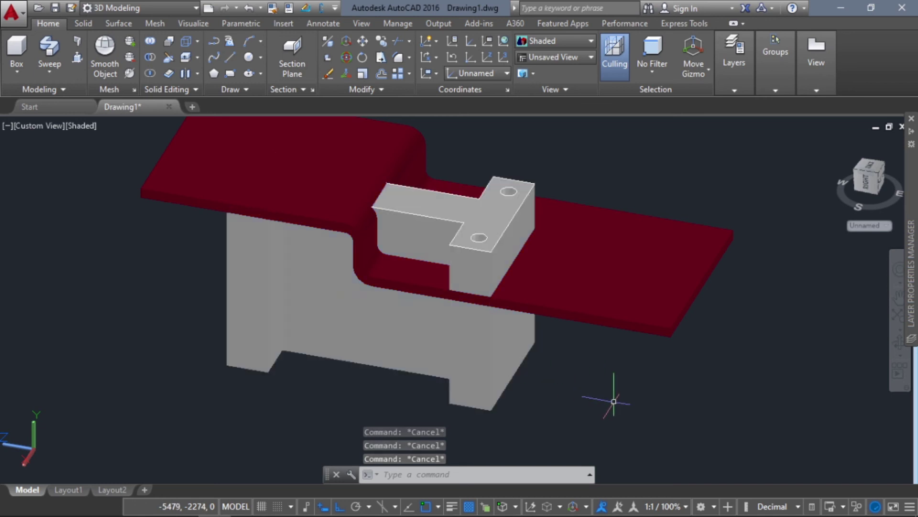
- Move the swept stepped plate straight down so that it passes entirely through the I-shaped block below its top face
shift+middle_drag(614, 402, 637, 375)
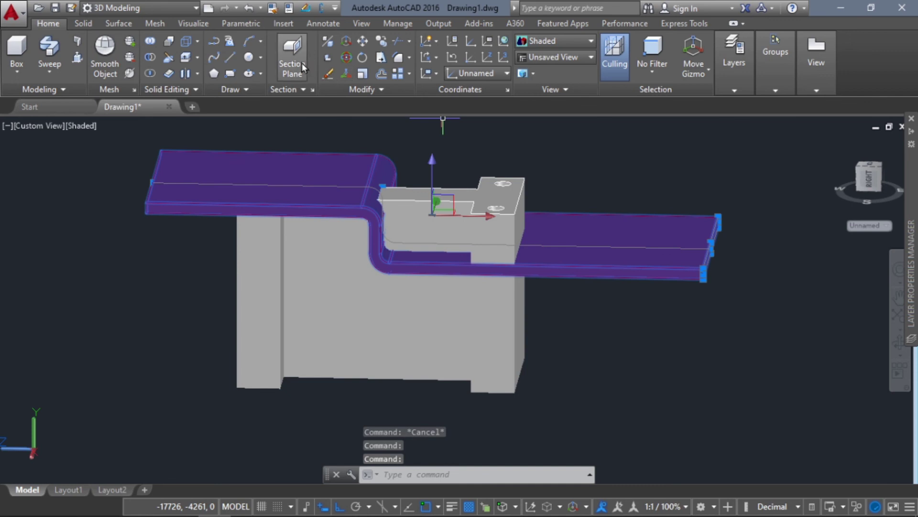
click(359, 43)
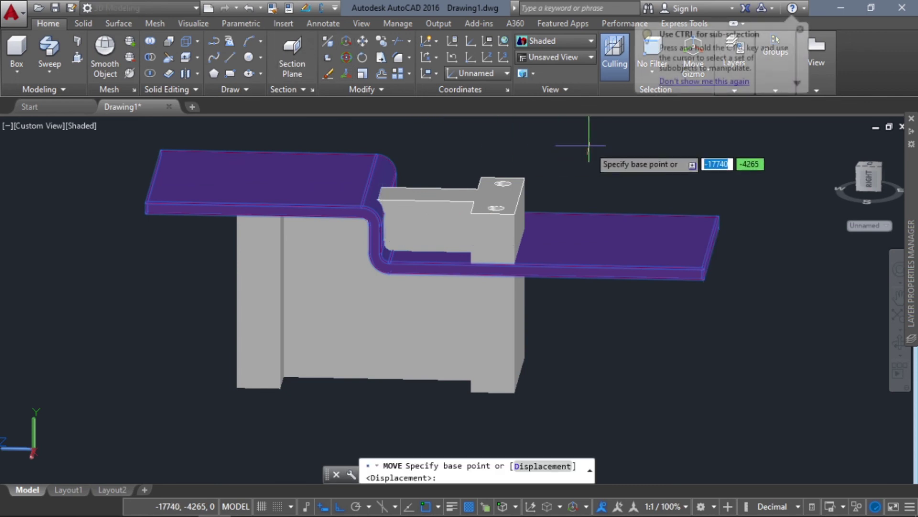
click(589, 157)
key(Escape)
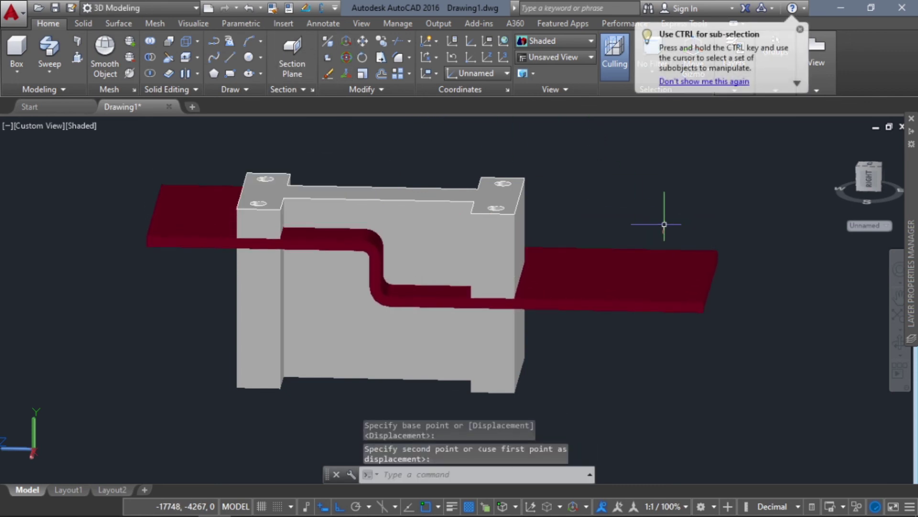
- Intersect the swept stepped plate with the I-shaped block, keeping only their common volume
shift+middle_drag(662, 356, 718, 387)
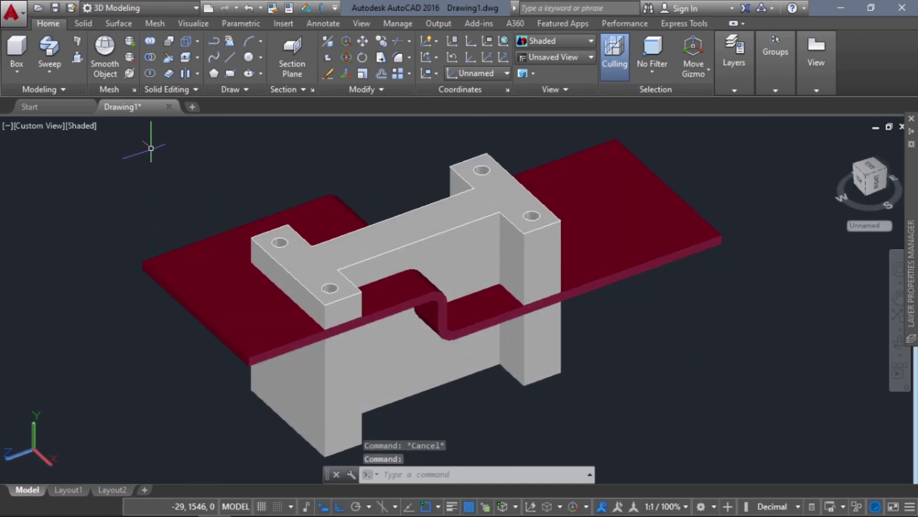
click(149, 74)
click(540, 249)
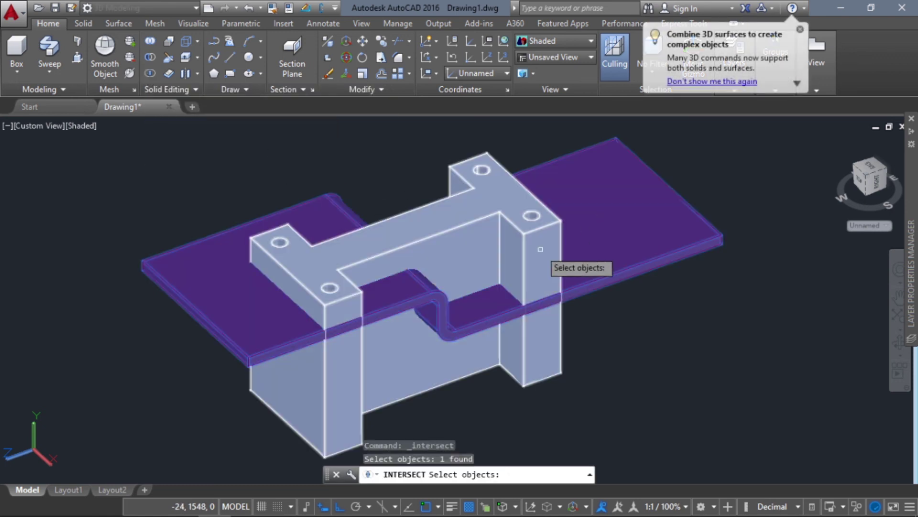
click(542, 264)
key(Return)
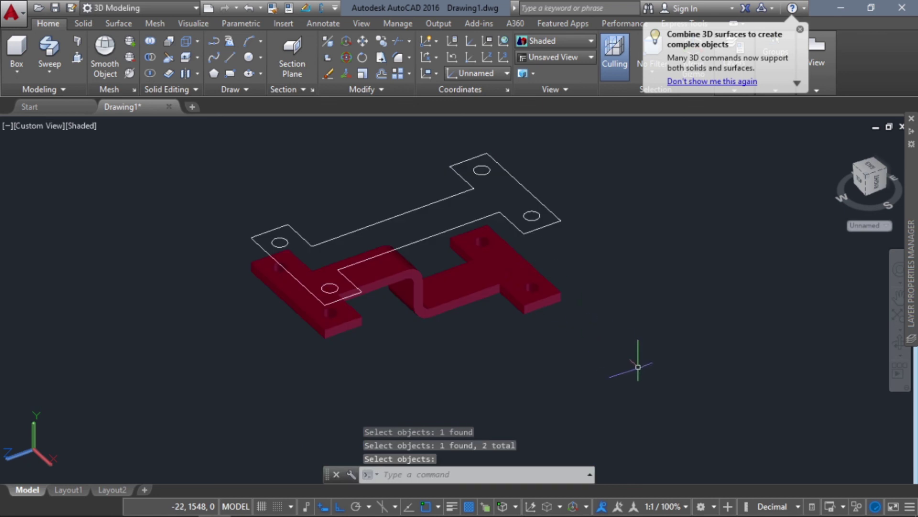
- Delete the leftover I-shaped outline and its four circles above the stepped bracket
shift+middle_drag(638, 366, 649, 312)
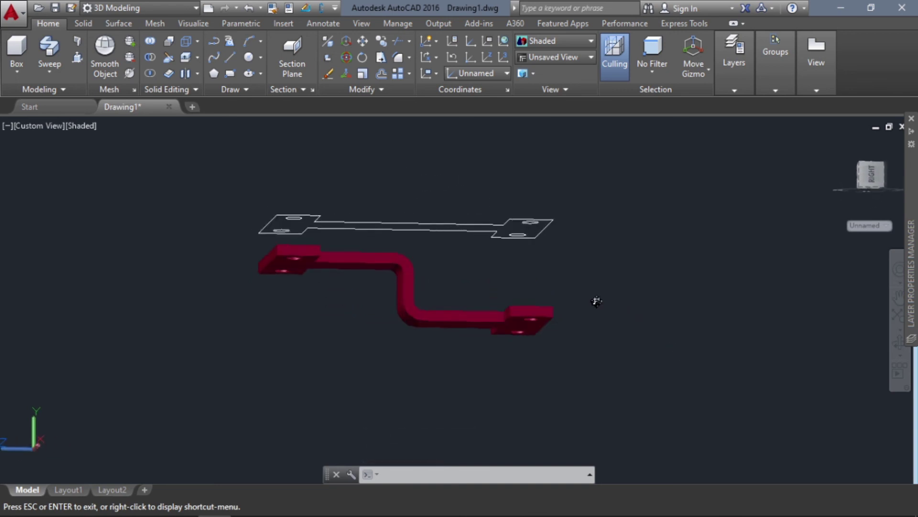
shift+middle_drag(593, 326, 592, 312)
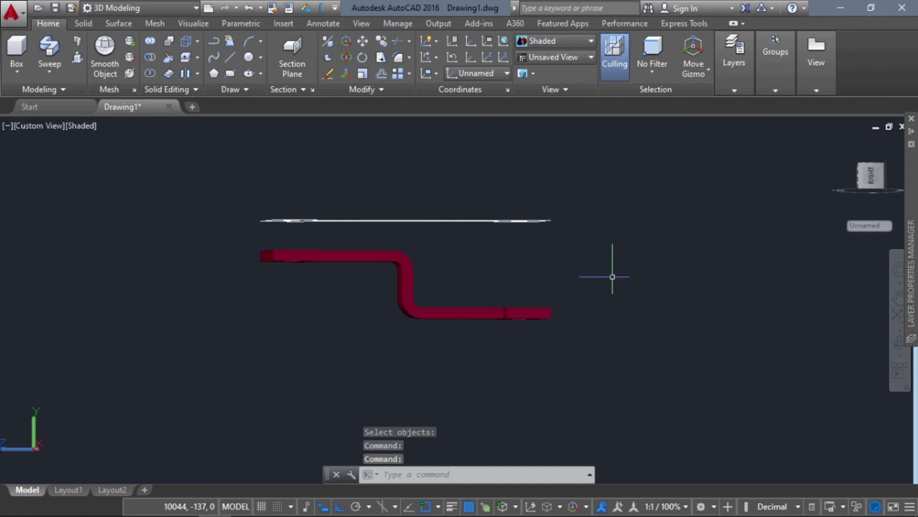
click(265, 164)
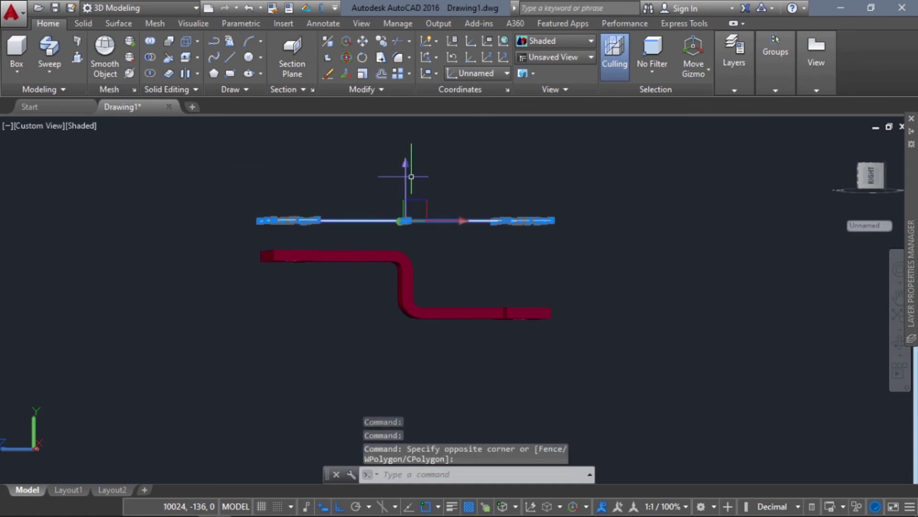
key(Delete)
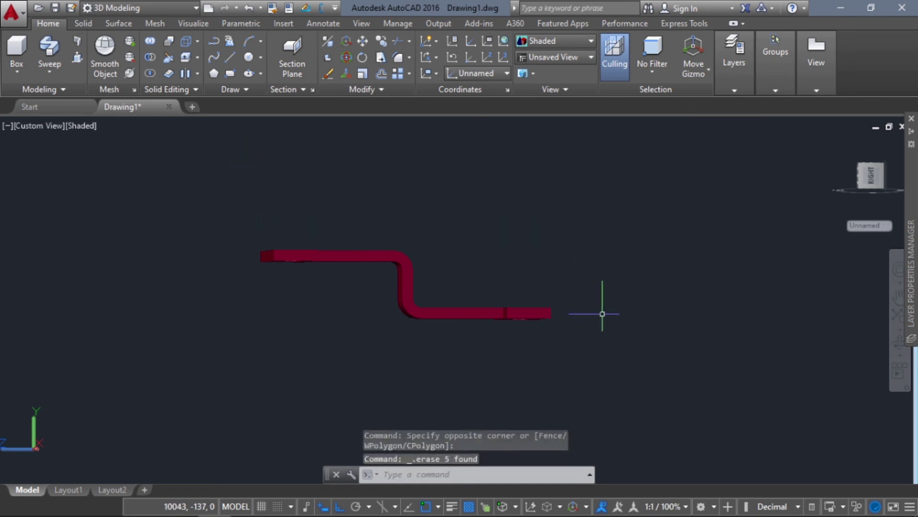
- Examine the finished stepped bracket, its bends and its four holes from all sides
shift+middle_drag(555, 242, 566, 276)
scroll(512, 349, up, 4)
mouse_move(544, 349)
shift+middle_down()
mouse_move(514, 287)
mouse_move(558, 226)
mouse_move(555, 361)
shift+middle_up()
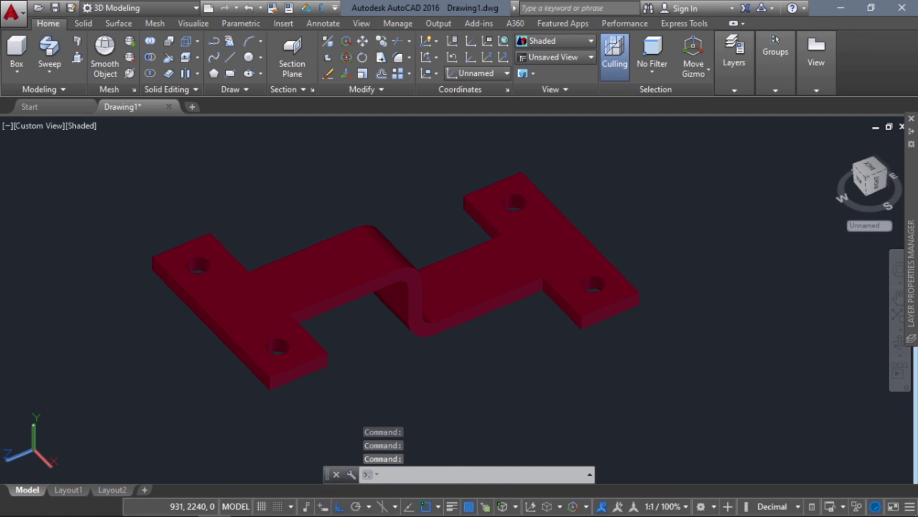
click(900, 349)
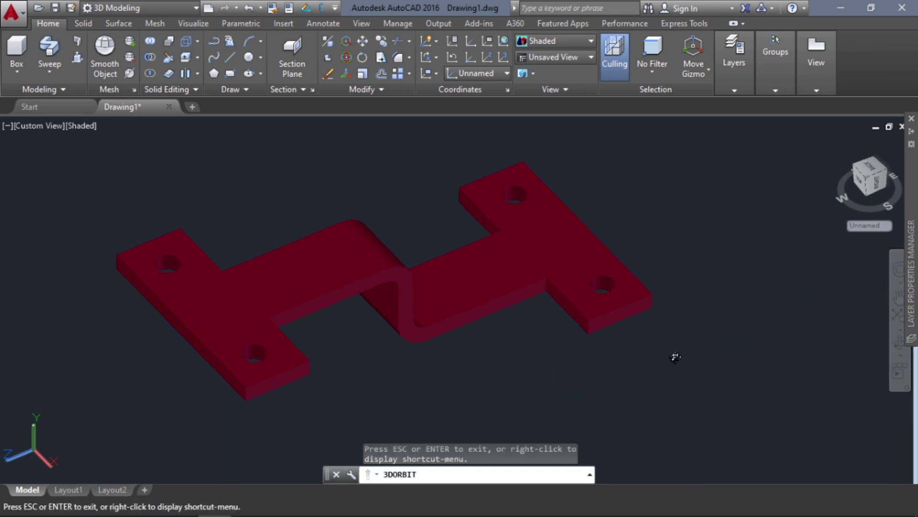
drag(648, 338, 336, 335)
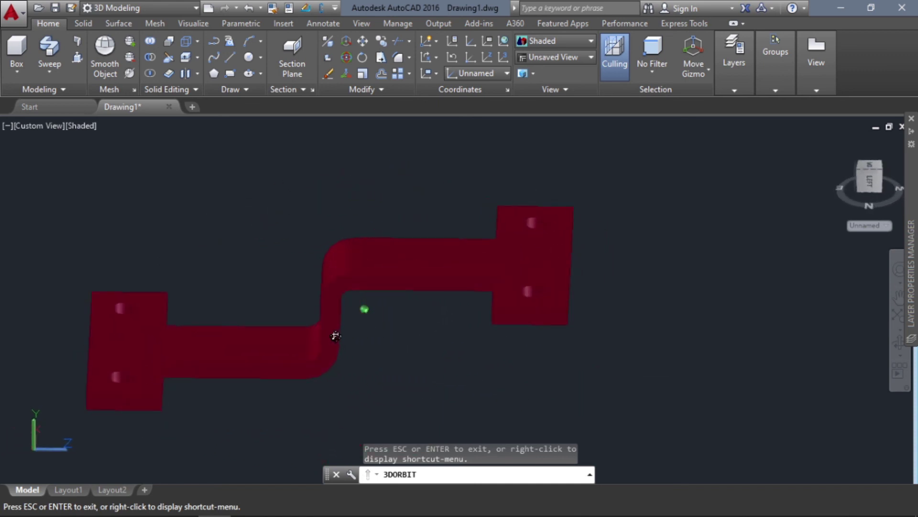
middle_drag(298, 327, 424, 351)
drag(588, 389, 322, 256)
drag(630, 224, 347, 214)
drag(556, 206, 308, 194)
drag(380, 248, 586, 269)
drag(352, 328, 306, 241)
drag(698, 305, 456, 356)
drag(767, 369, 583, 367)
drag(505, 348, 400, 328)
drag(554, 357, 615, 375)
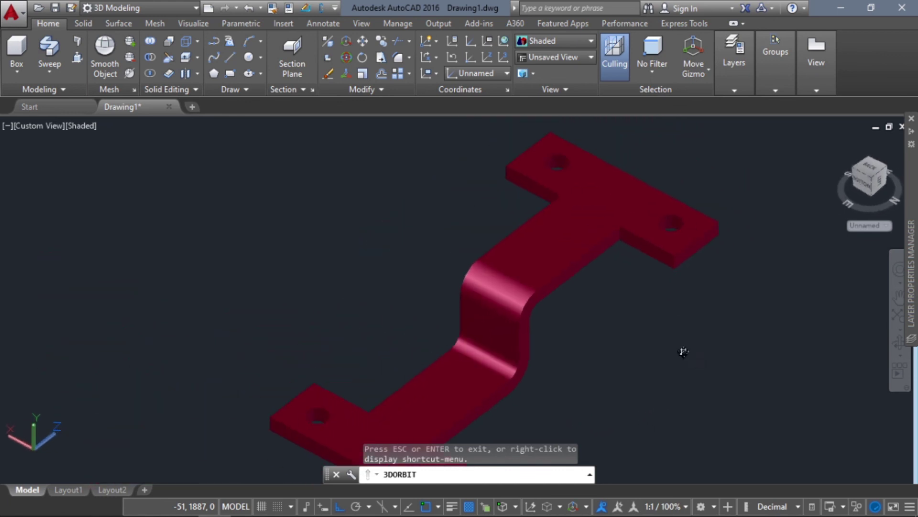